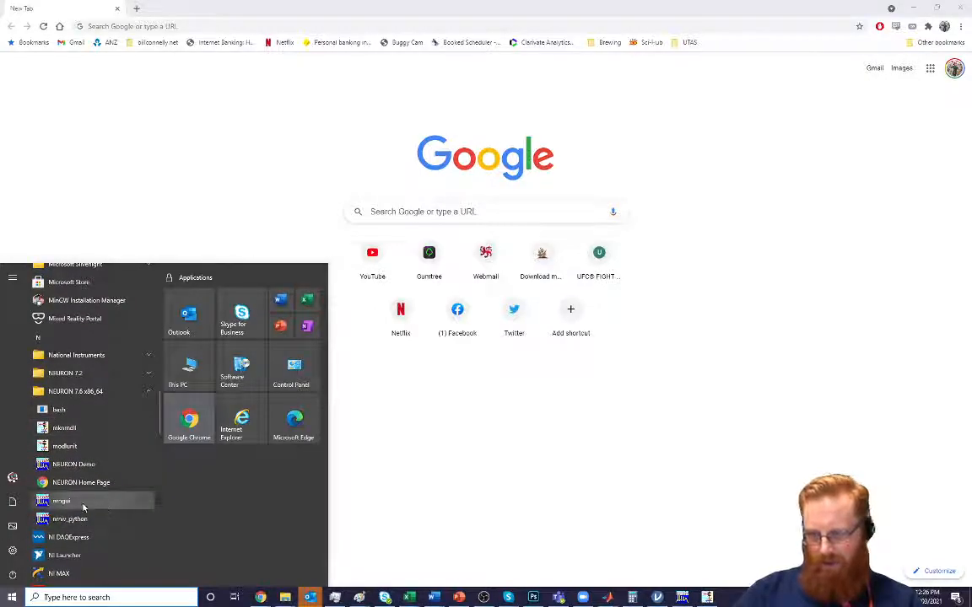
Launch nrngui and build a single-compartment soma with the pas and hh mechanisms inserted
click(83, 507)
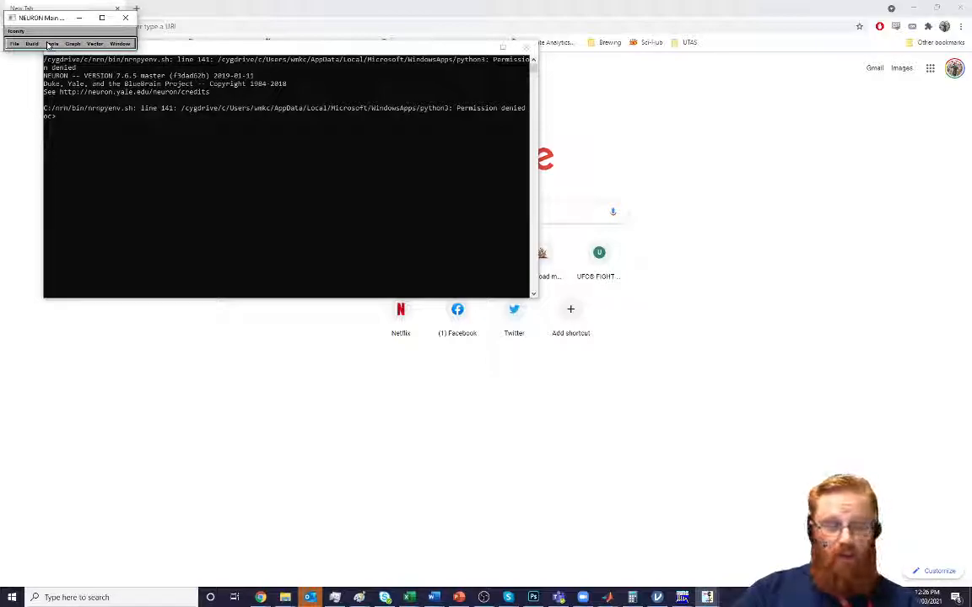
click(46, 70)
click(51, 16)
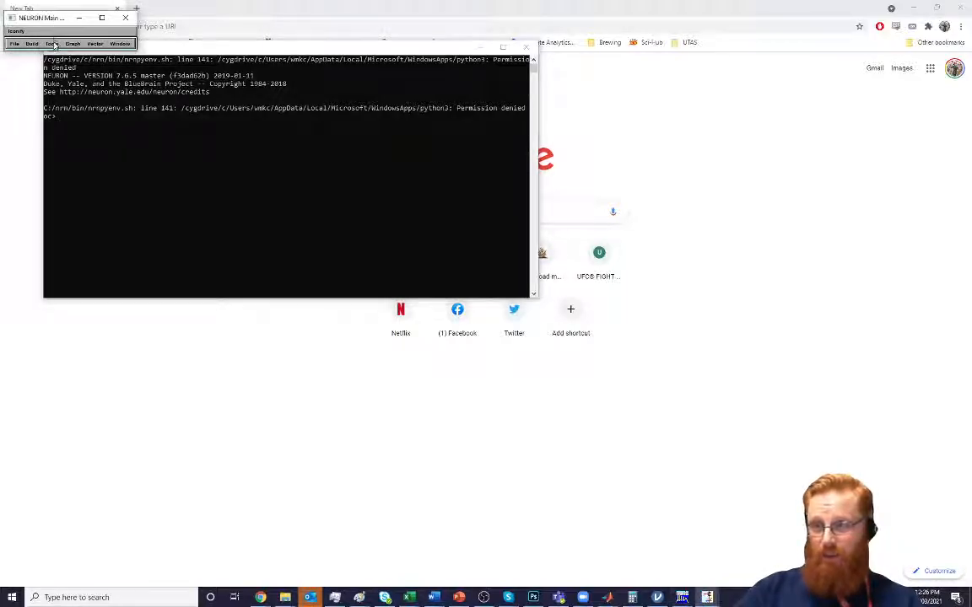
click(52, 44)
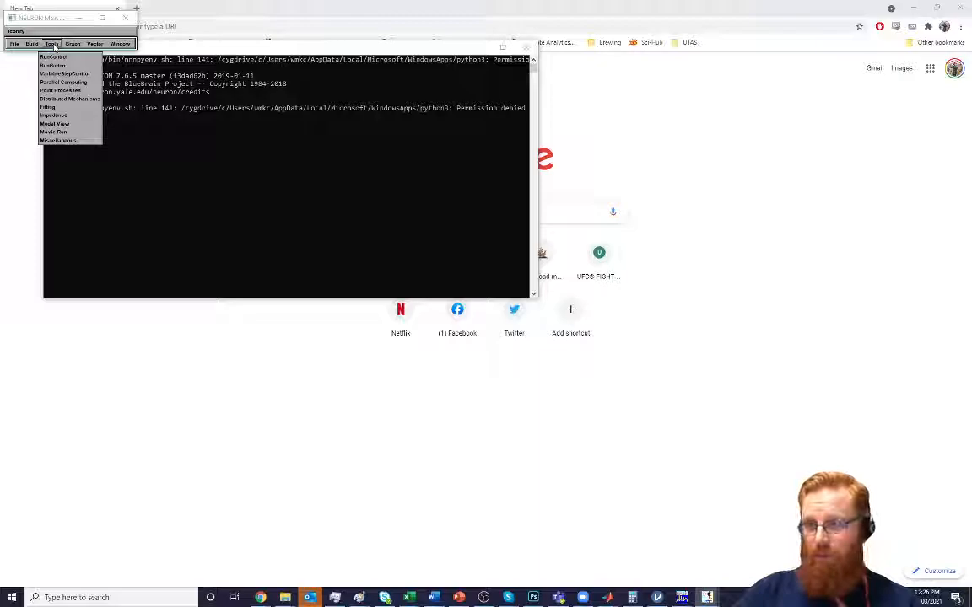
click(39, 57)
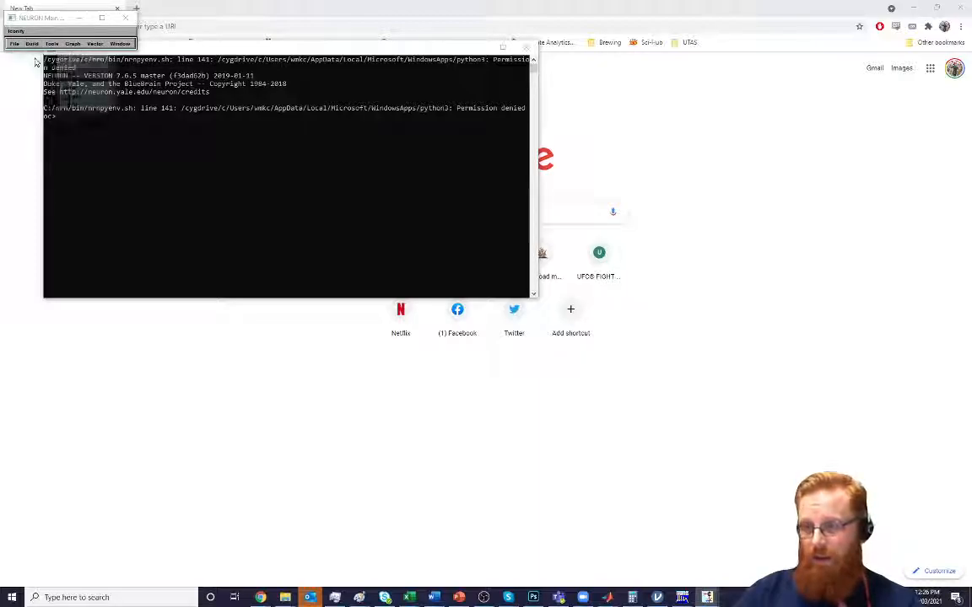
click(65, 97)
click(65, 105)
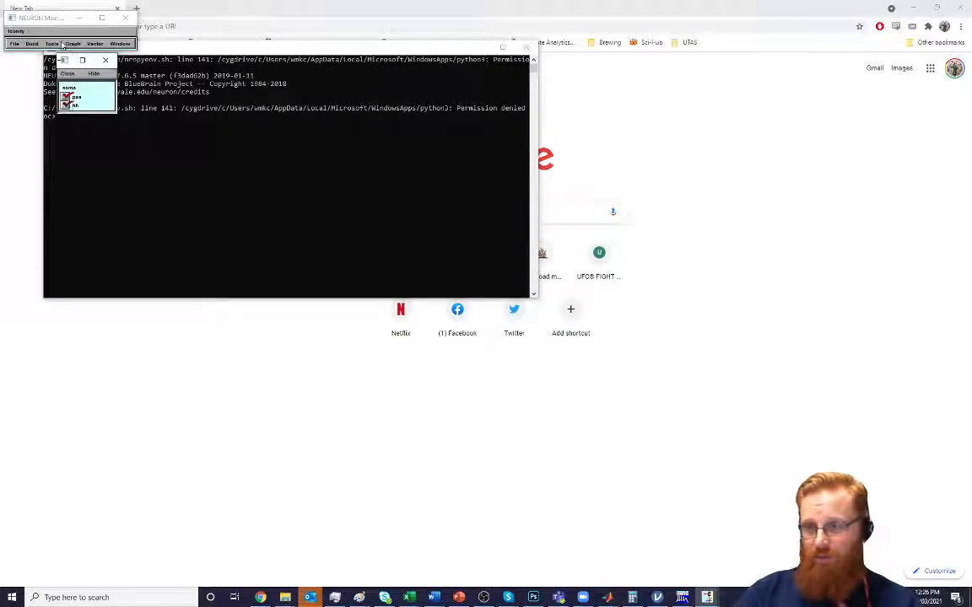
Add an IClamp to the soma with a point process manager, keeping its window and the main window clear of the others
drag(71, 19, 335, 39)
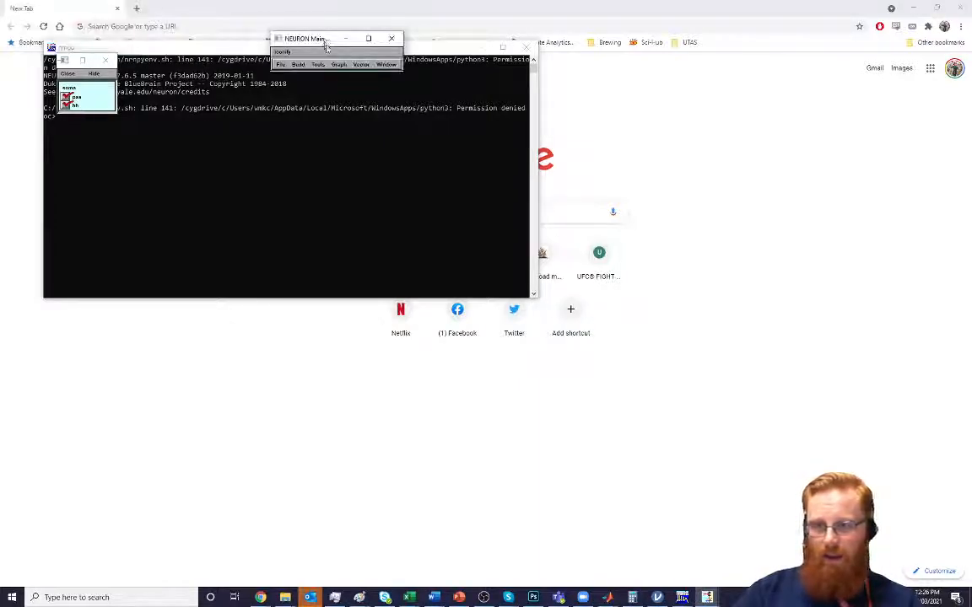
click(315, 65)
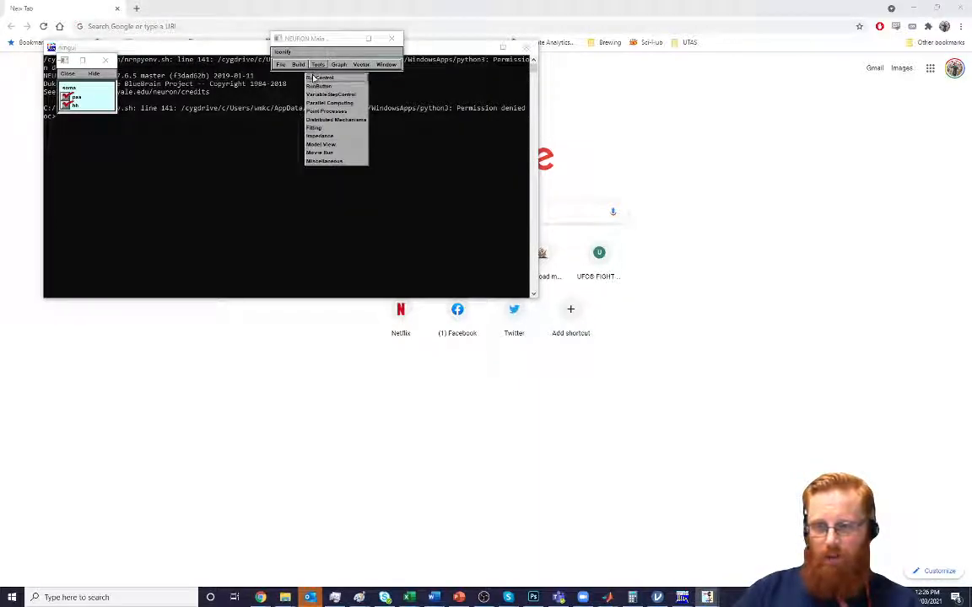
mouse_move(298, 65)
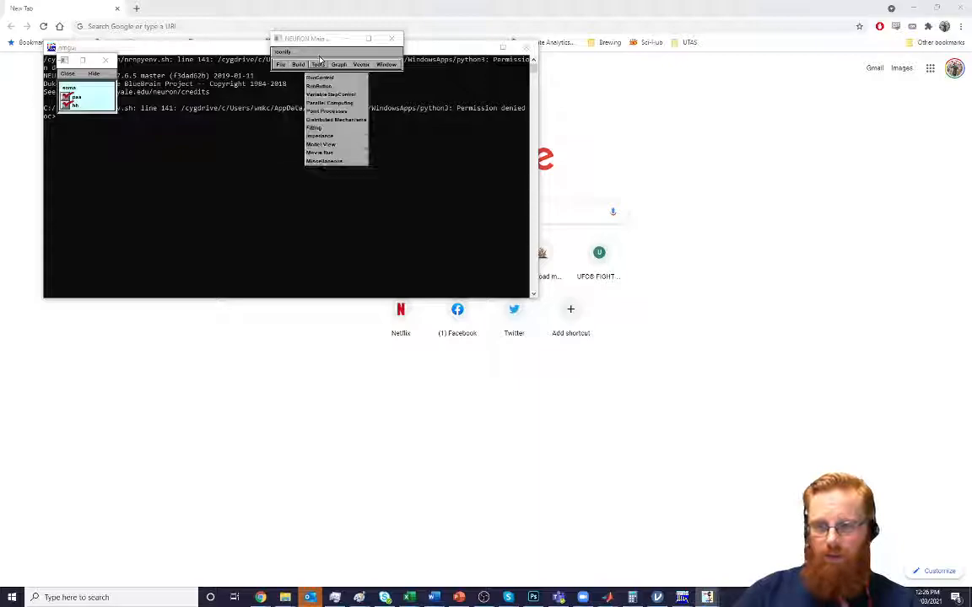
mouse_move(327, 114)
mouse_move(377, 114)
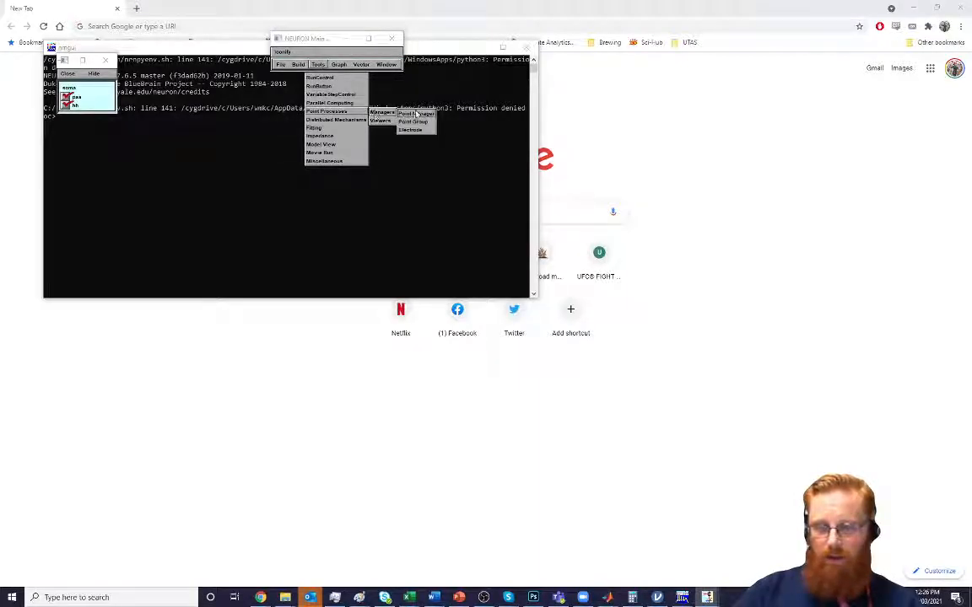
click(416, 114)
click(100, 100)
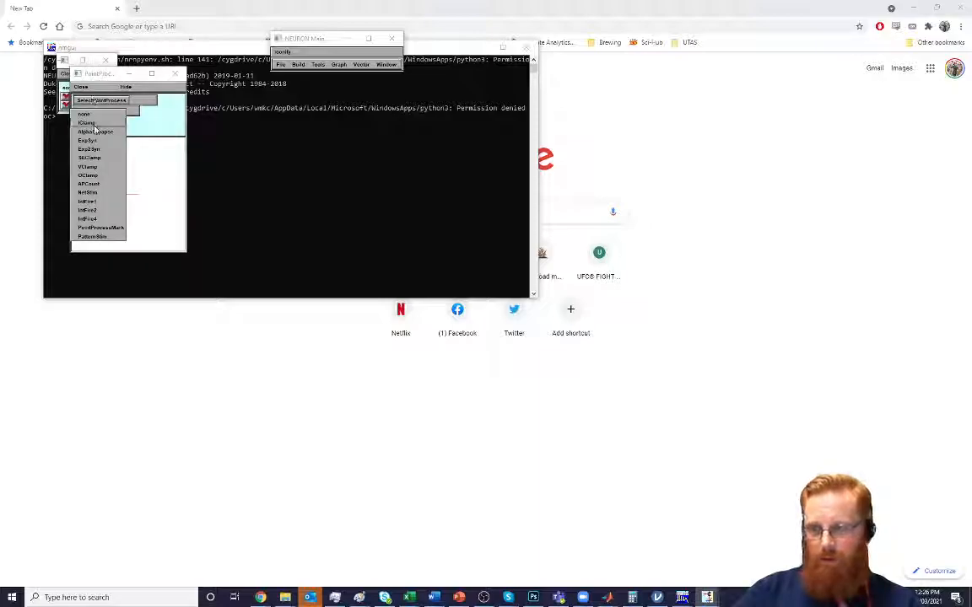
click(88, 123)
drag(98, 74, 36, 200)
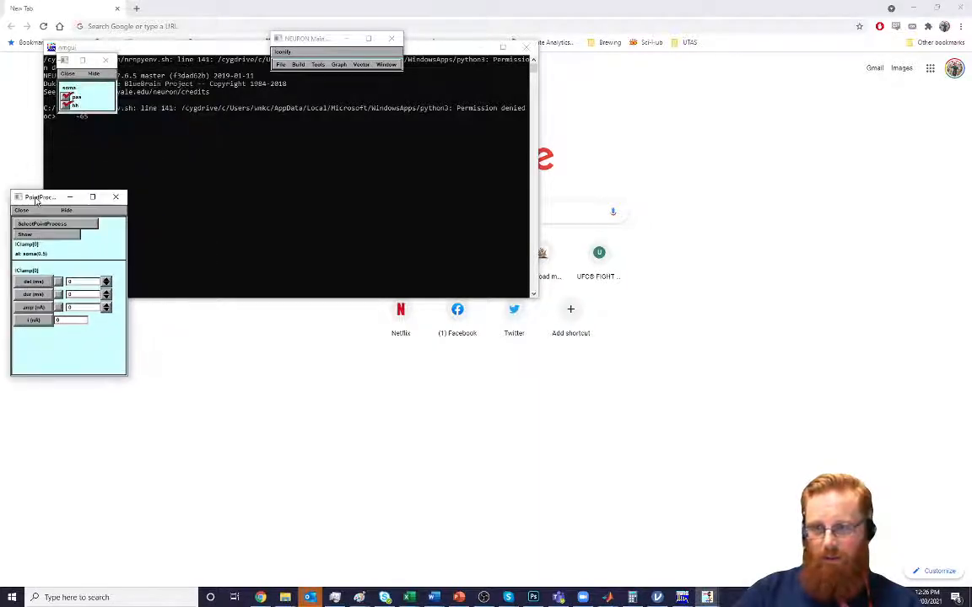
Open the run controls beside the soma window and set Tstop to 200 ms
click(298, 64)
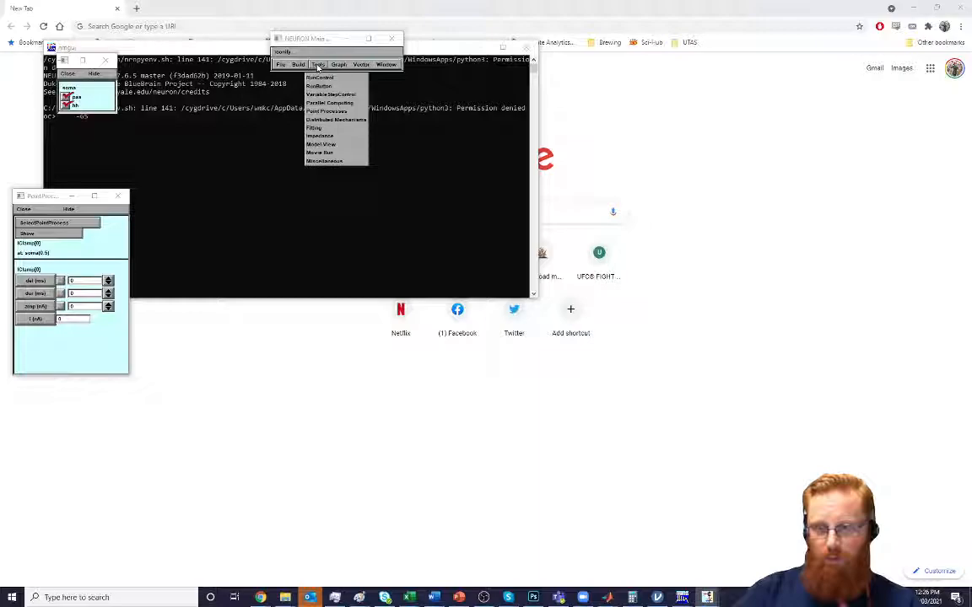
click(320, 77)
drag(91, 77, 176, 67)
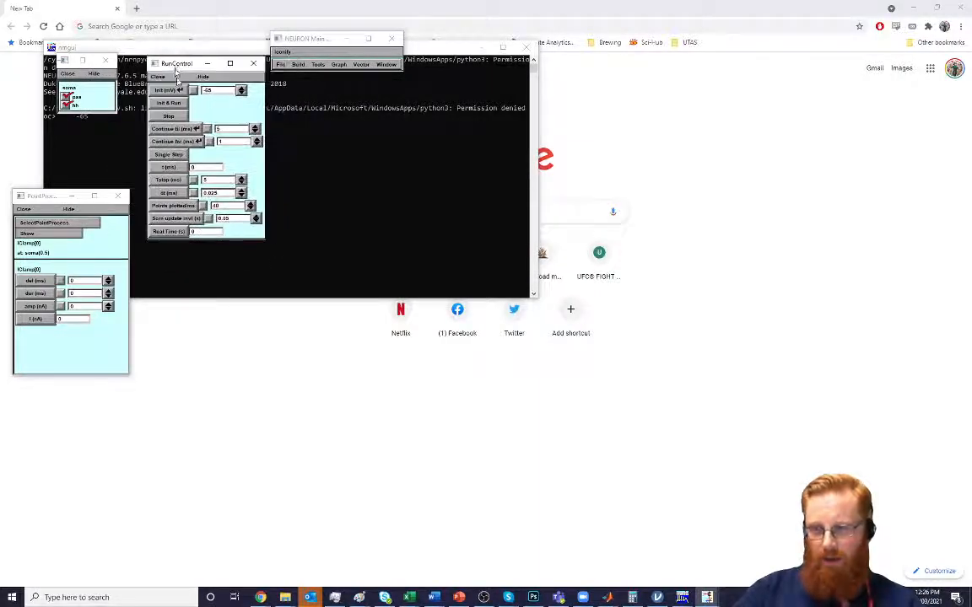
double_click(221, 181)
text(200)
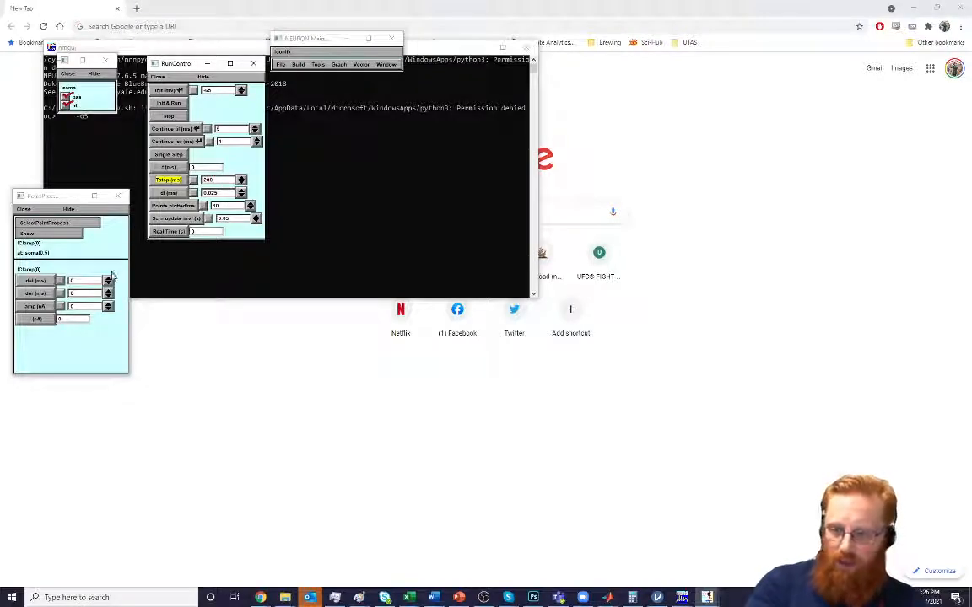
Set the IClamp's delay to 50 ms, duration to 100 ms and amplitude to 0.05 nA
click(86, 283)
text(50)
click(84, 295)
text(100)
click(87, 307)
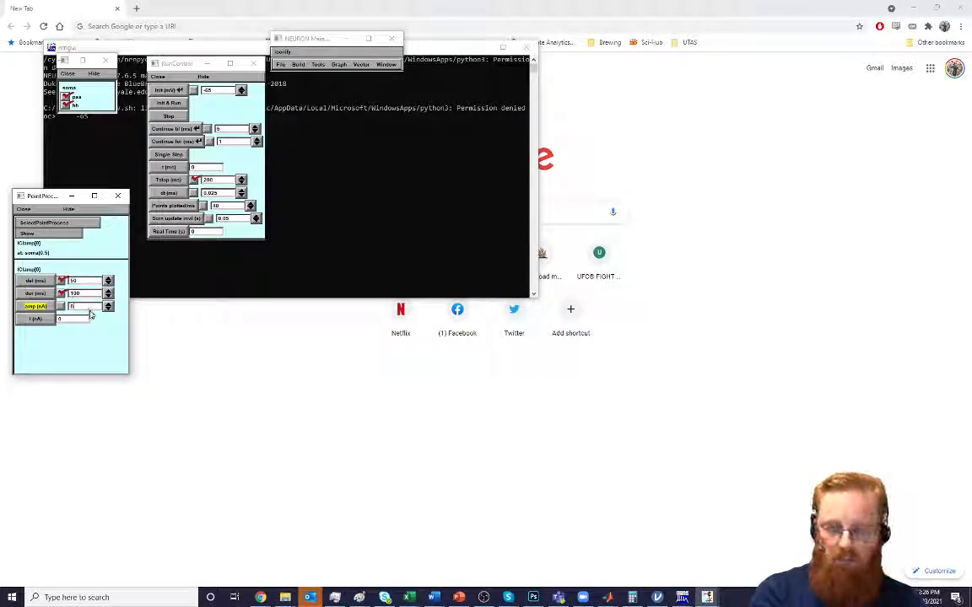
text(.005)
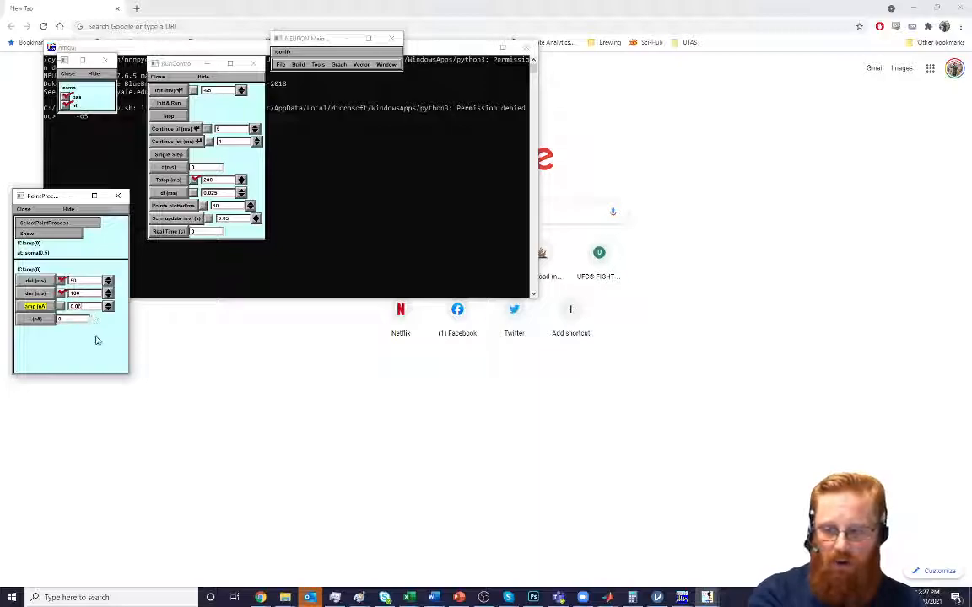
Create a voltage axis graph, place it below the run controls, and initialise and run the simulation
click(317, 66)
click(300, 65)
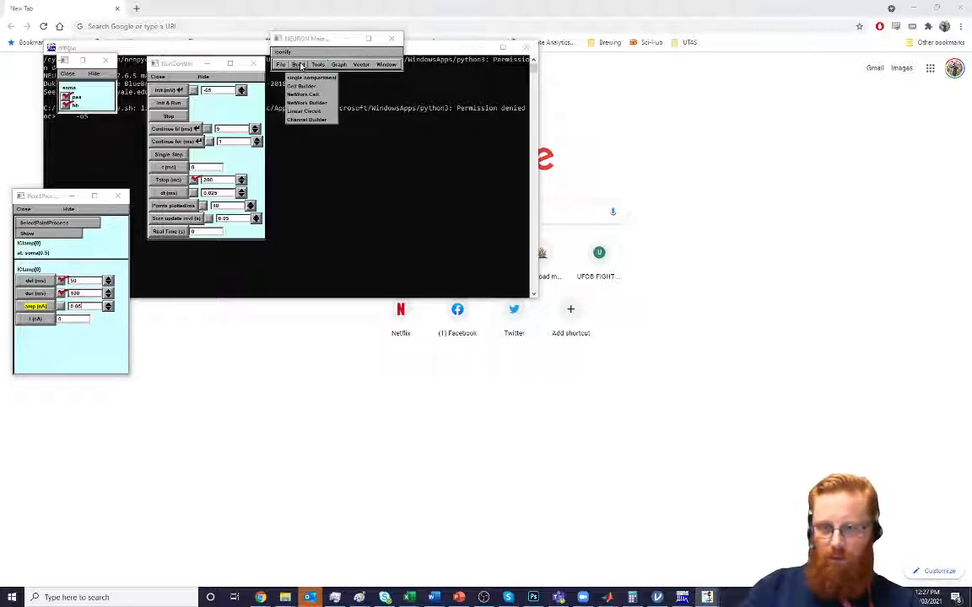
click(317, 66)
click(338, 66)
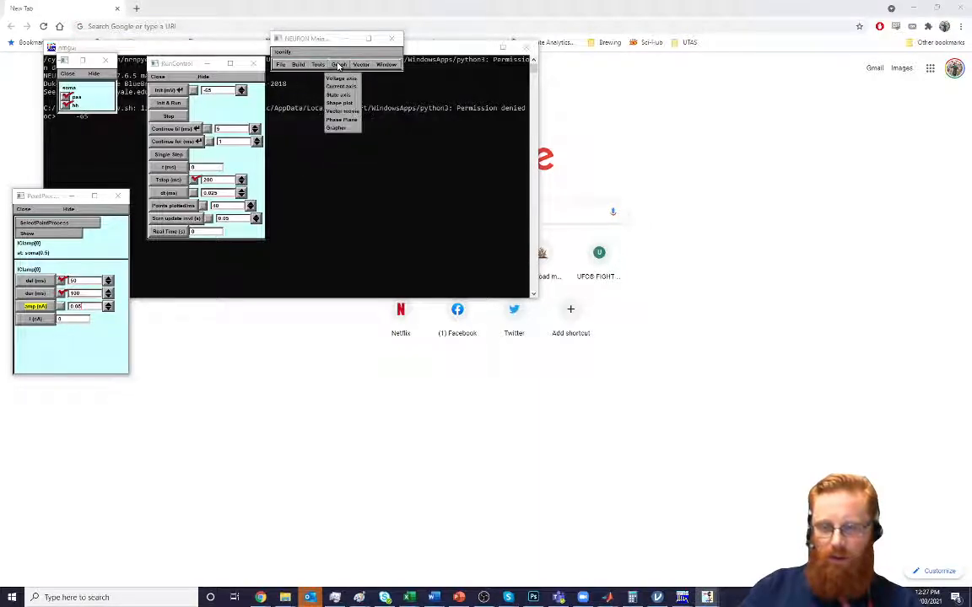
click(340, 78)
mouse_move(151, 101)
mouse_down()
mouse_move(216, 291)
mouse_move(205, 276)
mouse_up()
click(175, 104)
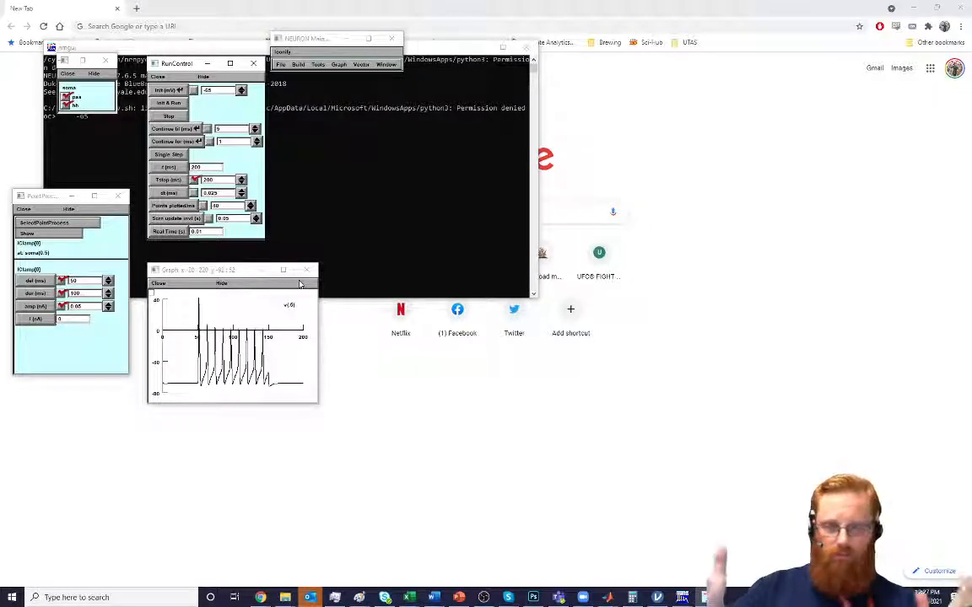
Open a Linear Circuit builder and enlarge its window in the free space beside the voltage graph
click(324, 64)
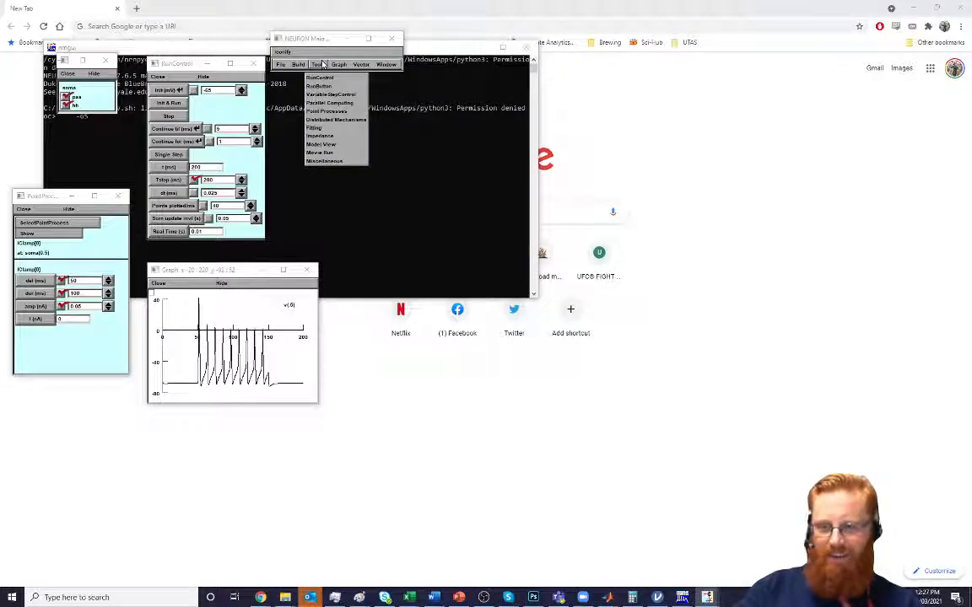
mouse_move(294, 65)
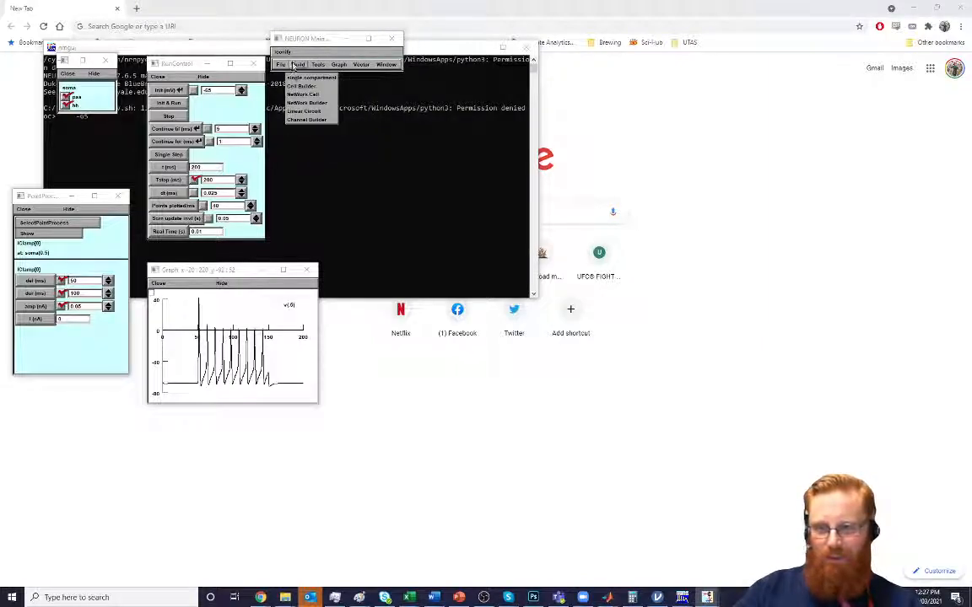
click(303, 111)
drag(264, 119, 550, 124)
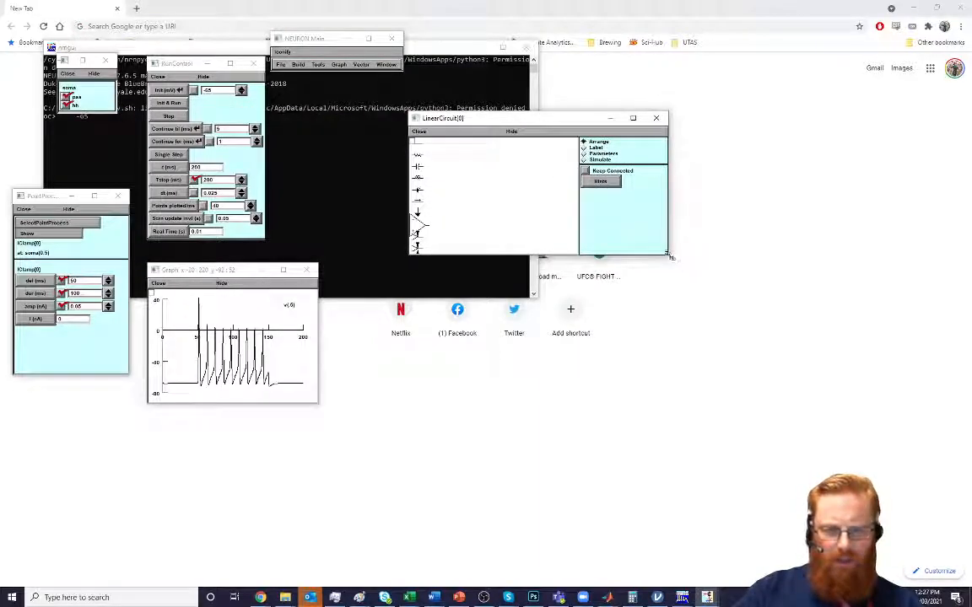
drag(669, 256, 939, 528)
drag(655, 119, 627, 124)
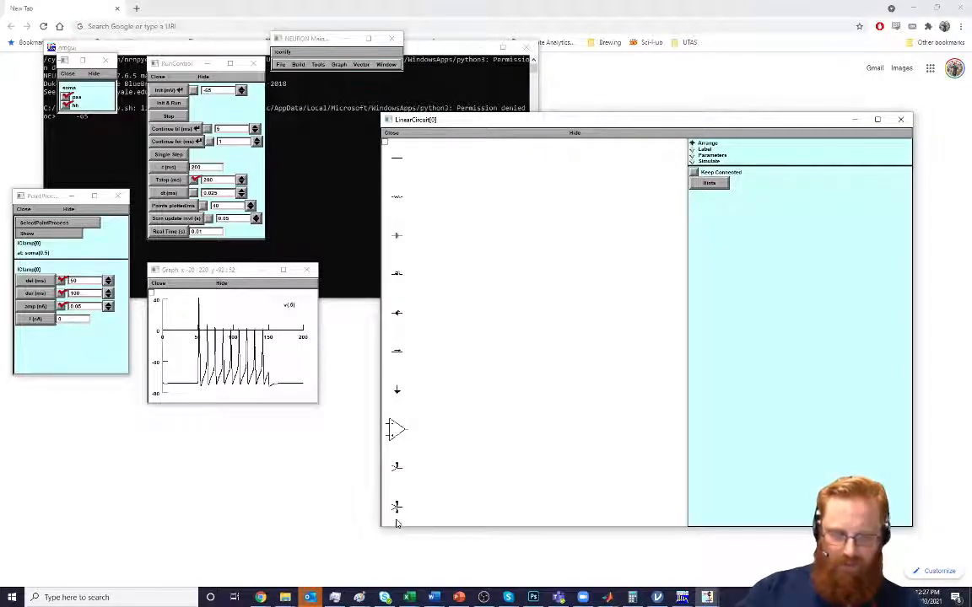
Place a cell connection at soma(0.5) in the circuit and a reduced-size op-amp above it
drag(399, 470, 494, 399)
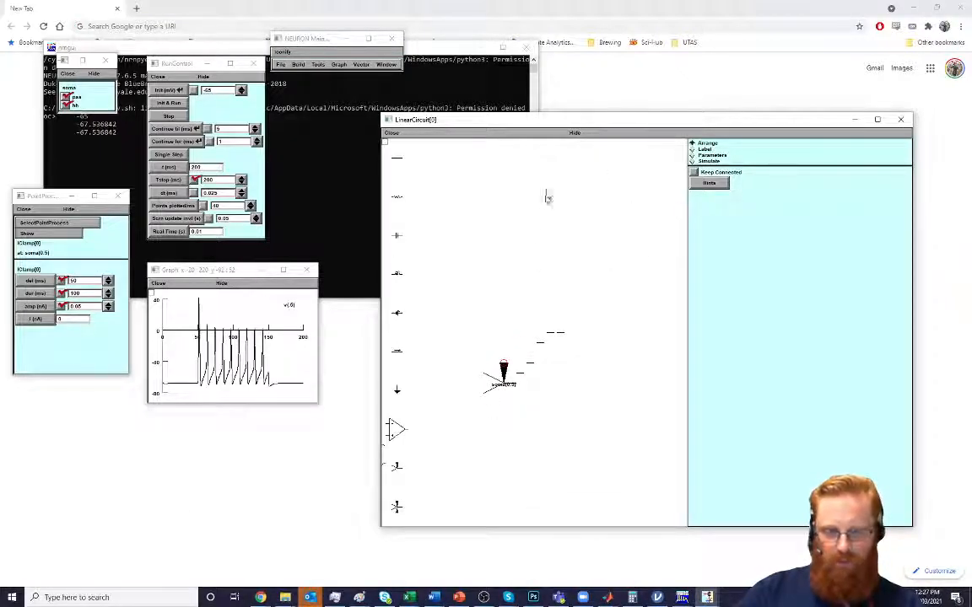
drag(397, 430, 556, 287)
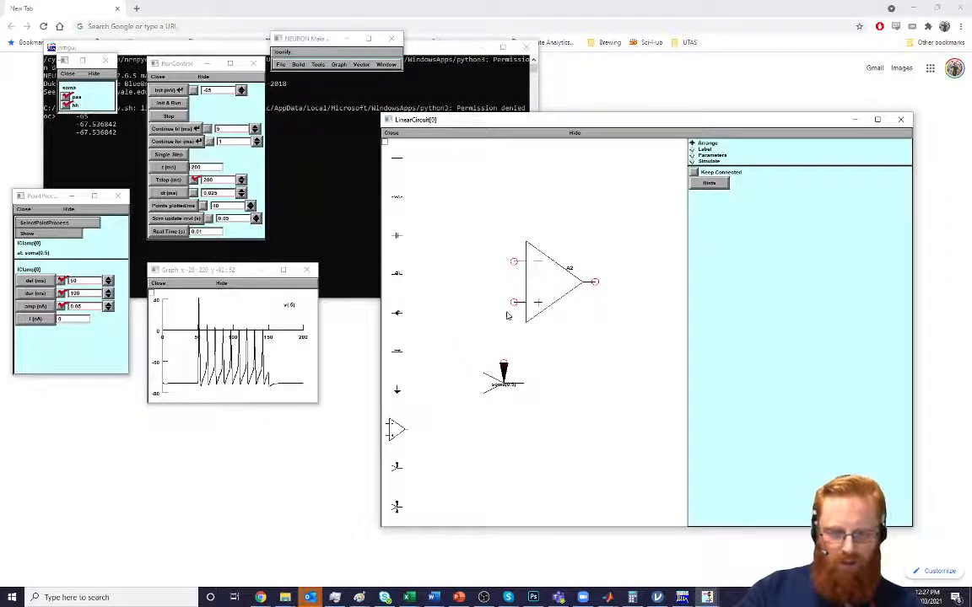
drag(514, 303, 534, 322)
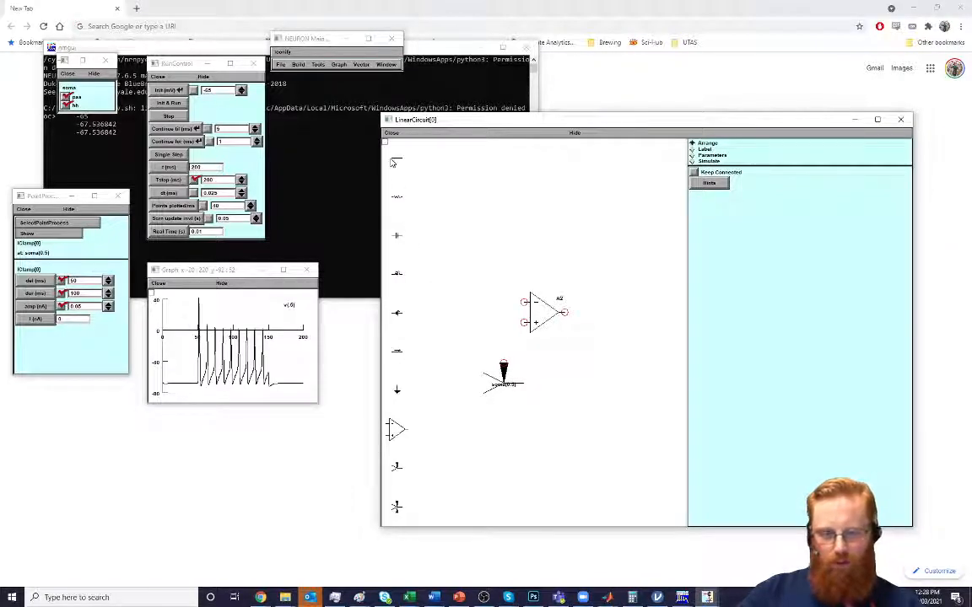
Wire the op-amp's output back to its inverting input and its non-inverting input to the soma connection
drag(399, 160, 547, 267)
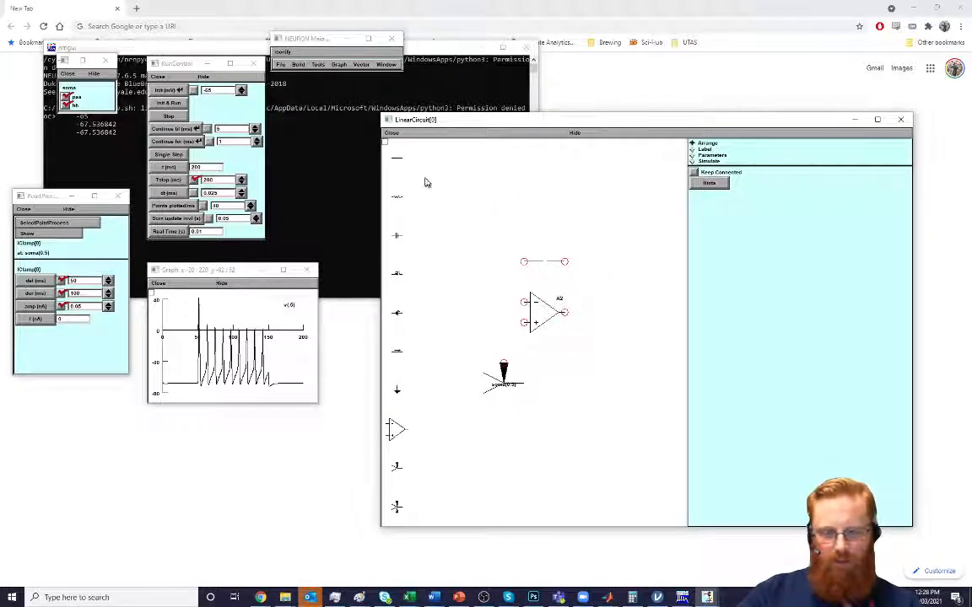
drag(397, 156, 502, 328)
drag(397, 157, 504, 368)
drag(397, 157, 524, 306)
drag(397, 158, 564, 312)
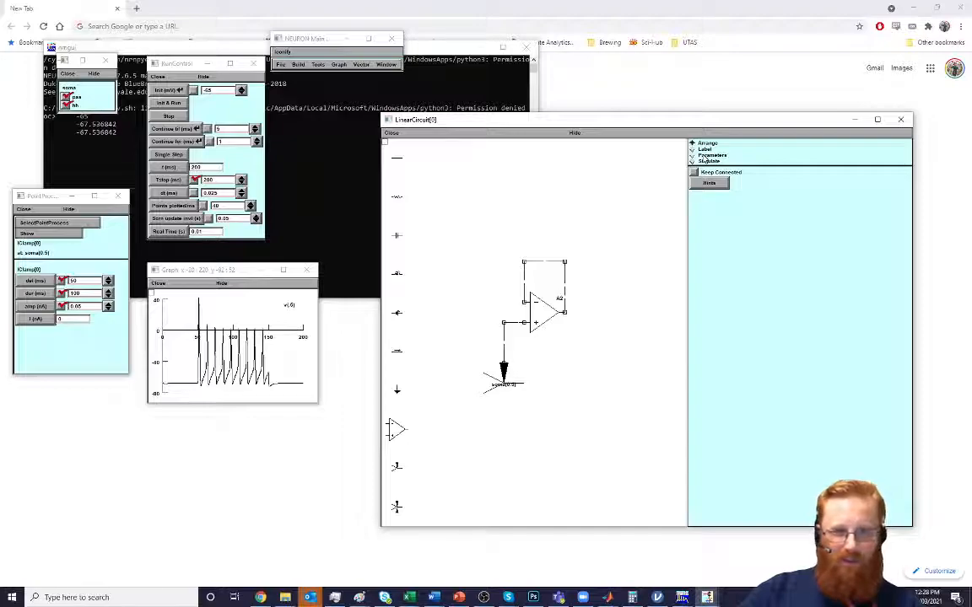
Reposition the op-amp's label closer to its symbol and rename the device BufferAmp
click(704, 150)
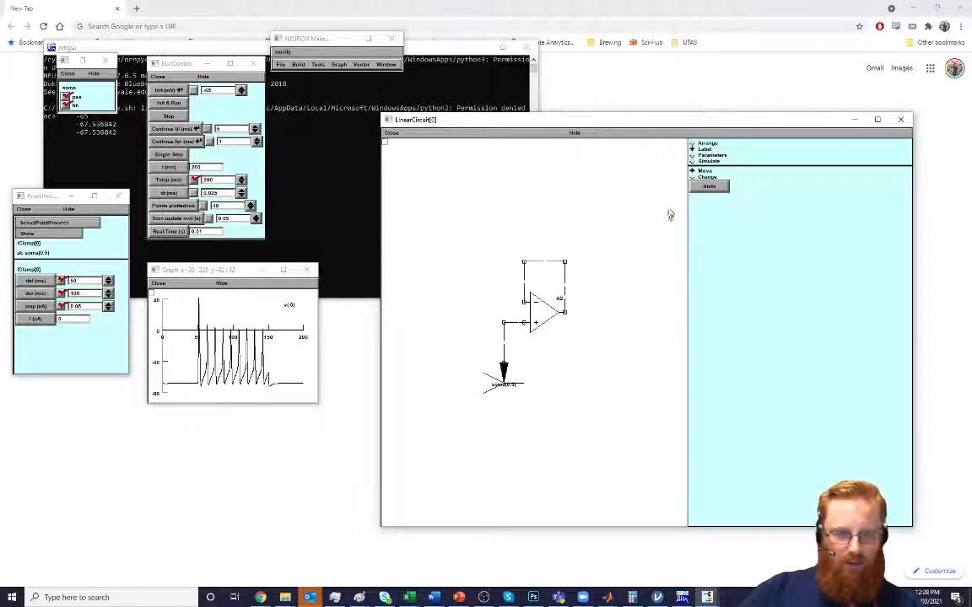
drag(559, 301, 549, 300)
click(708, 177)
click(549, 298)
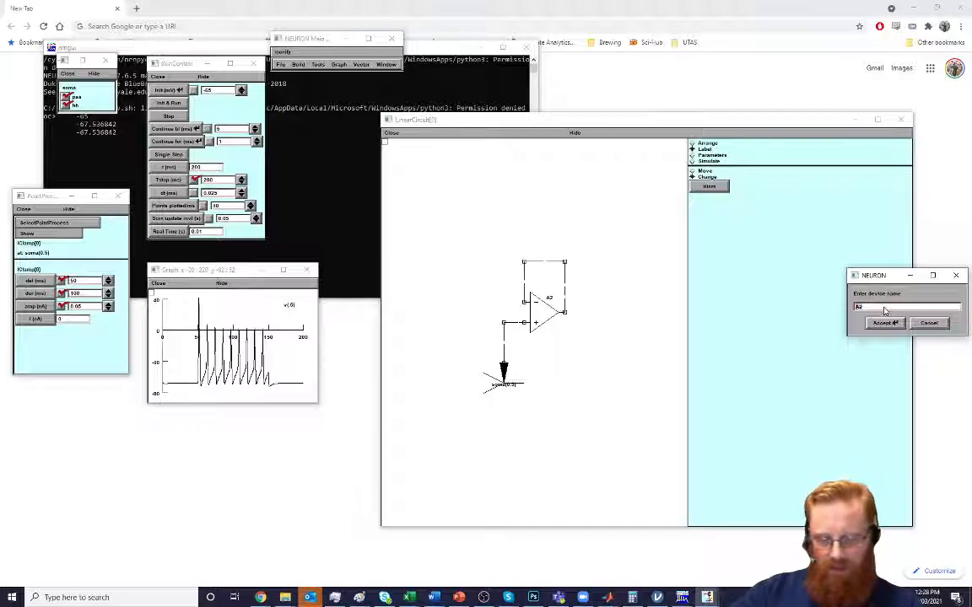
text(BufferAmp)
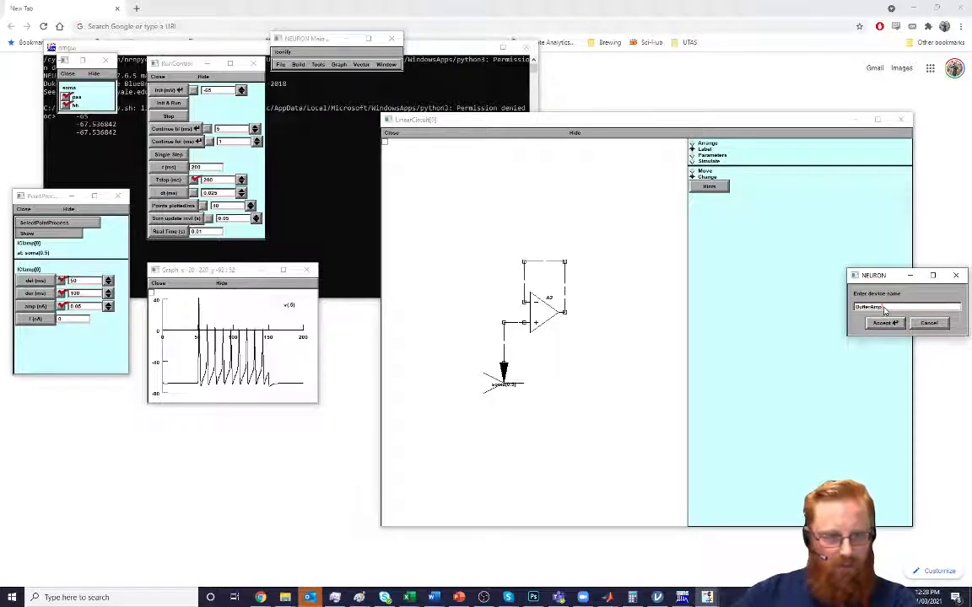
click(885, 323)
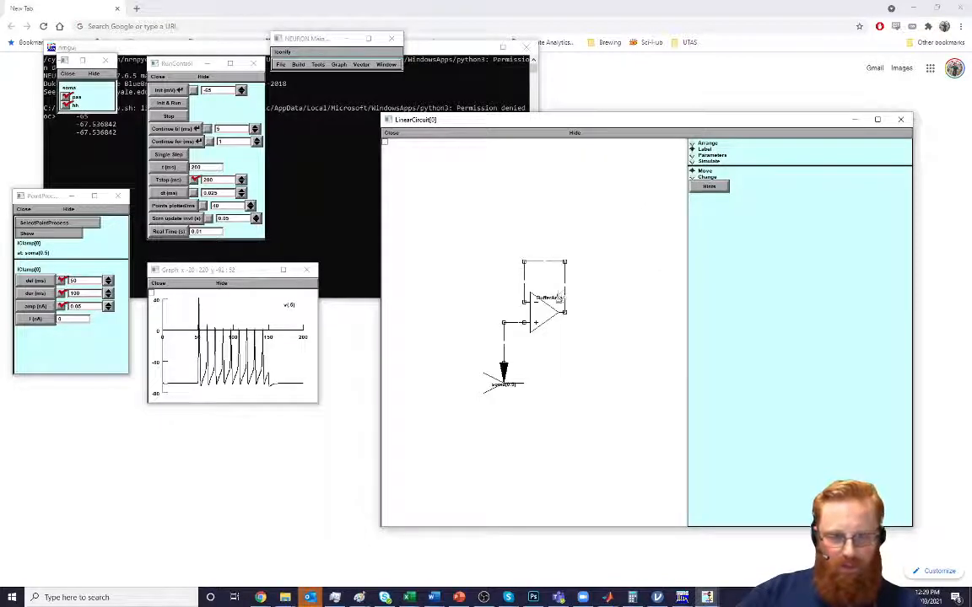
Put the circuit in Simulate mode and open a new circuit graph, placing it beside the schematic
click(706, 156)
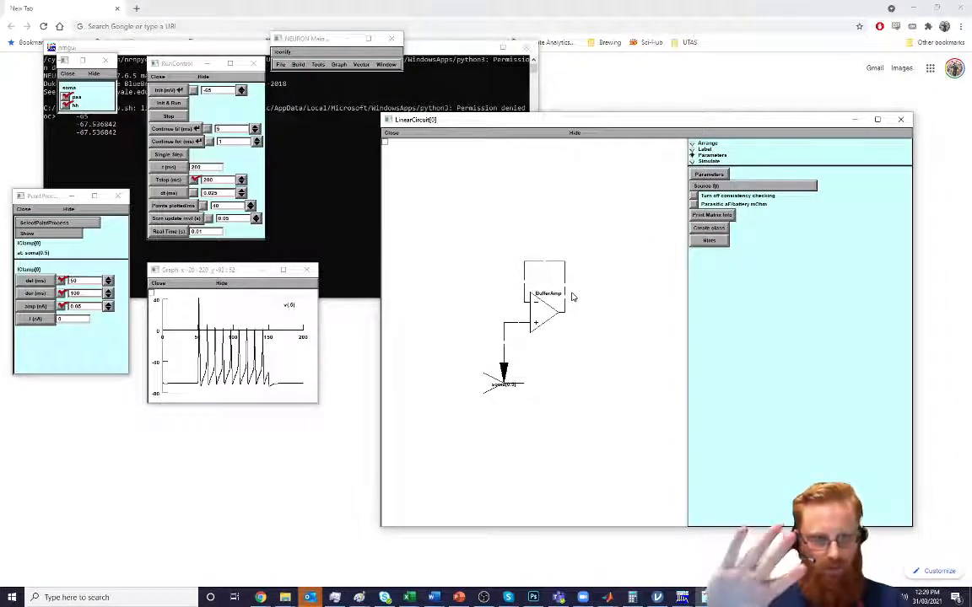
click(714, 162)
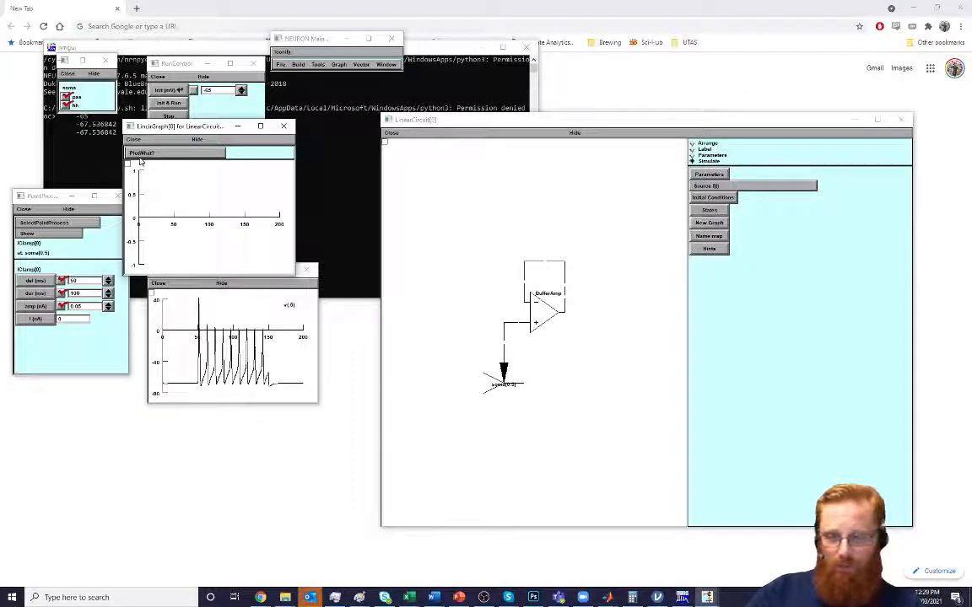
drag(193, 132, 789, 335)
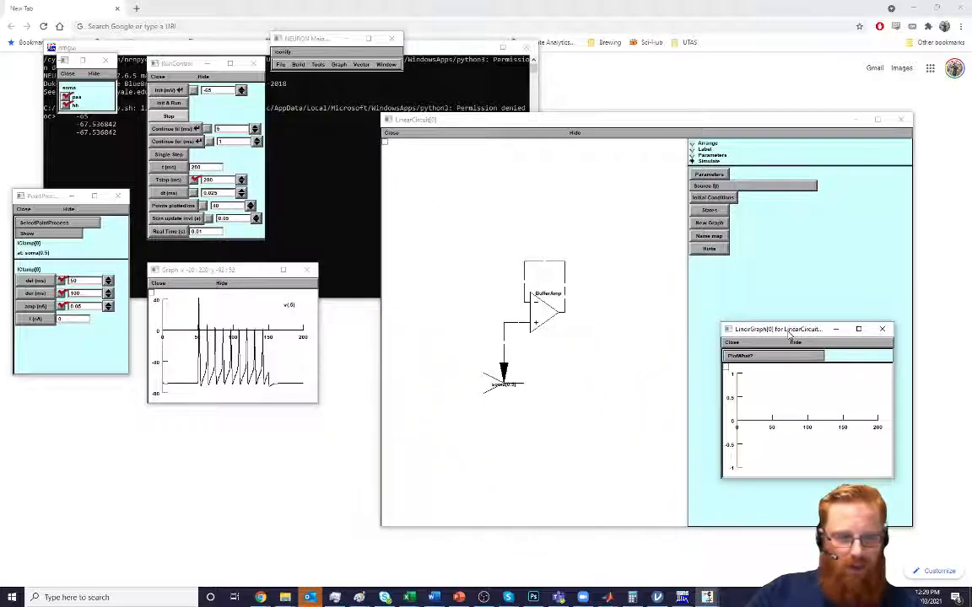
click(741, 356)
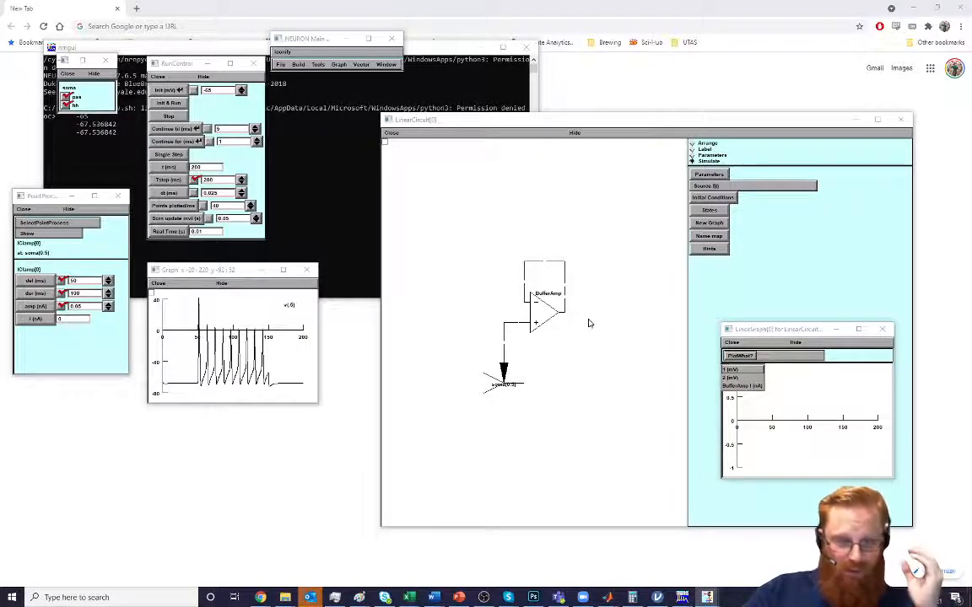
click(823, 283)
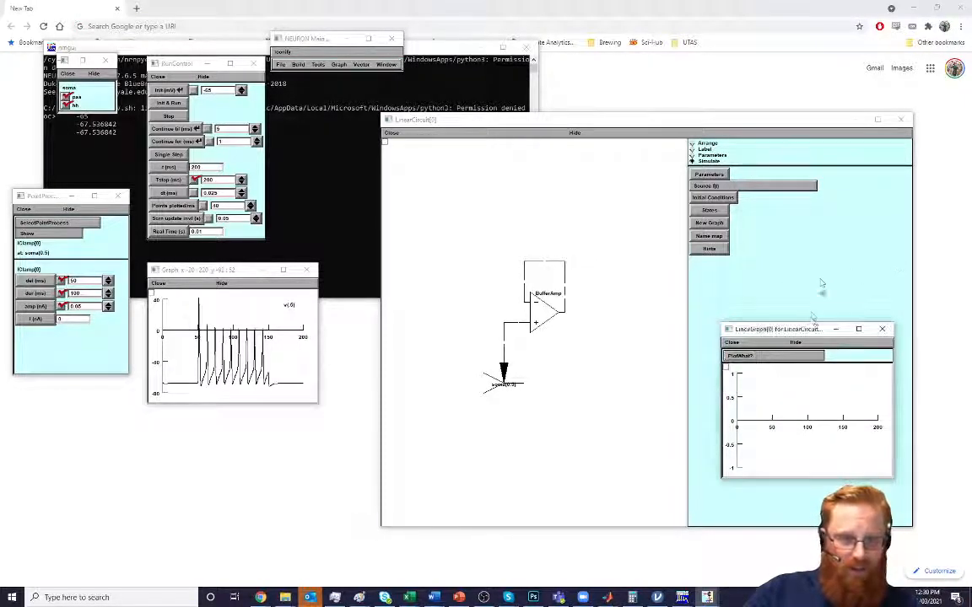
click(730, 343)
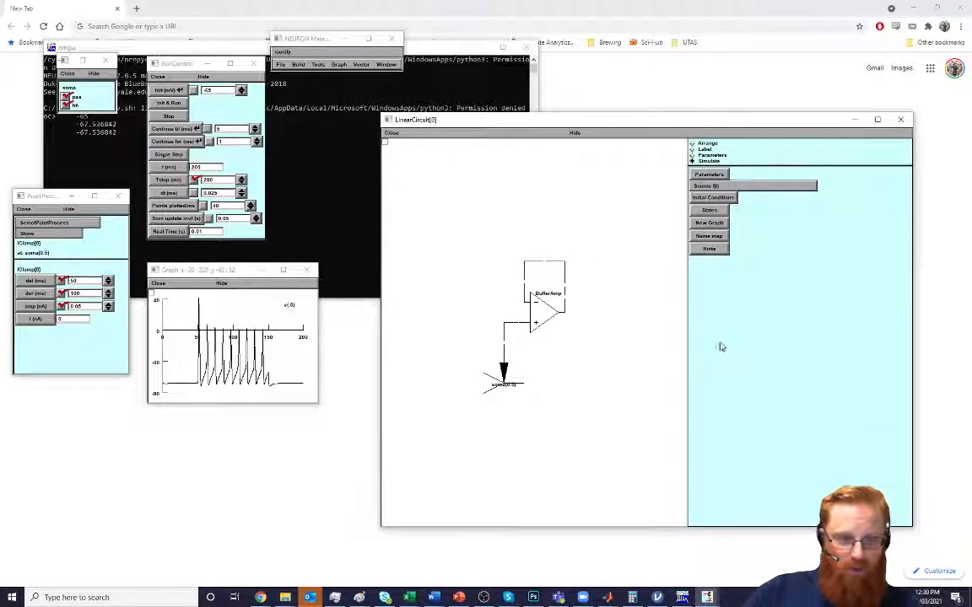
click(699, 149)
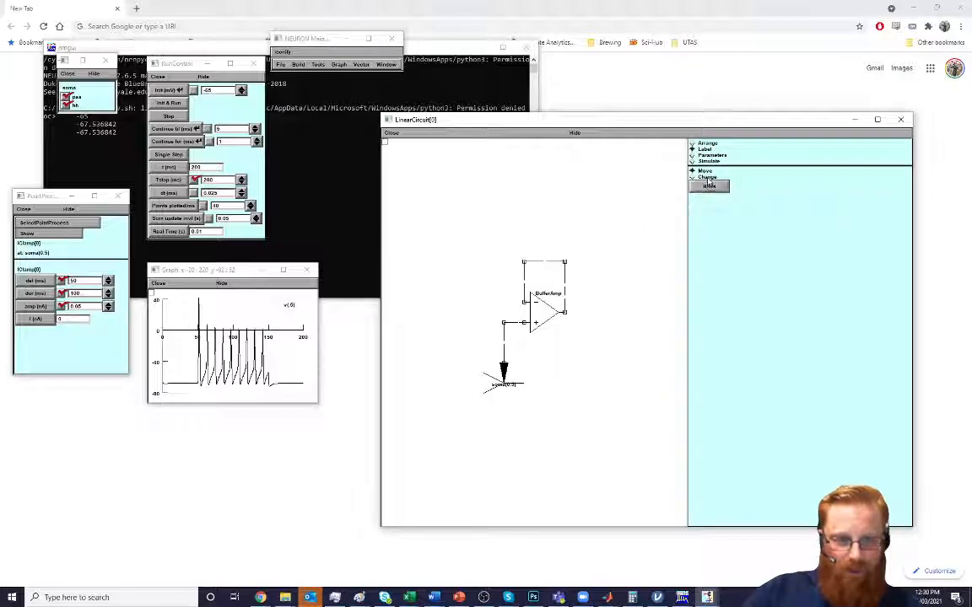
click(708, 178)
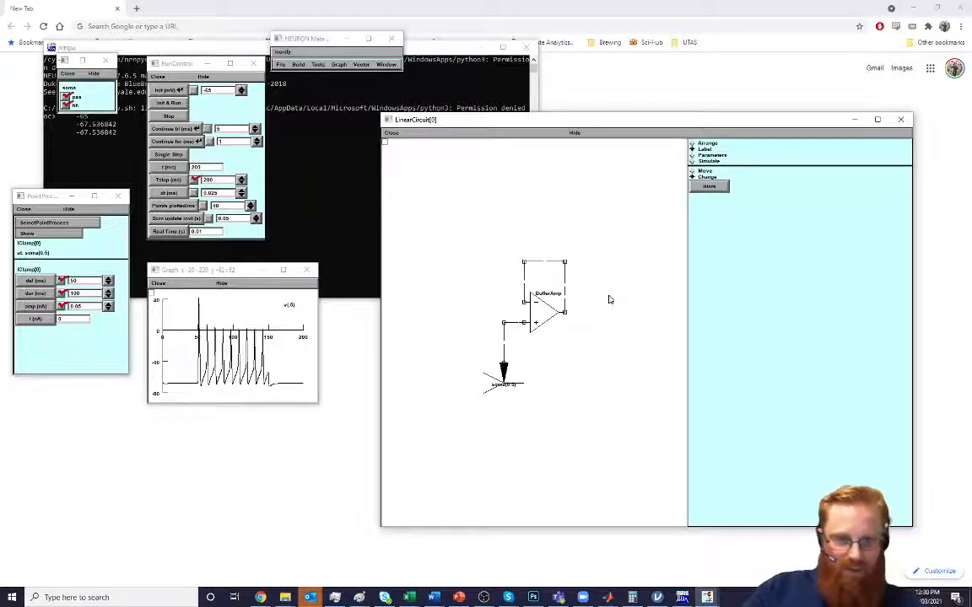
click(718, 162)
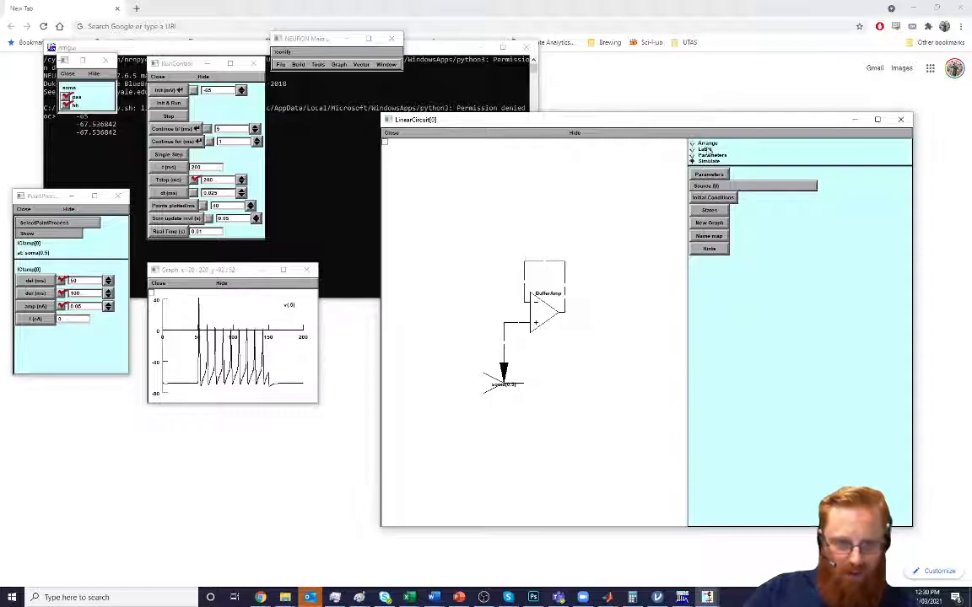
Open a new circuit graph, plot the 1 (mV) node voltage in it and place it beside the schematic
click(709, 223)
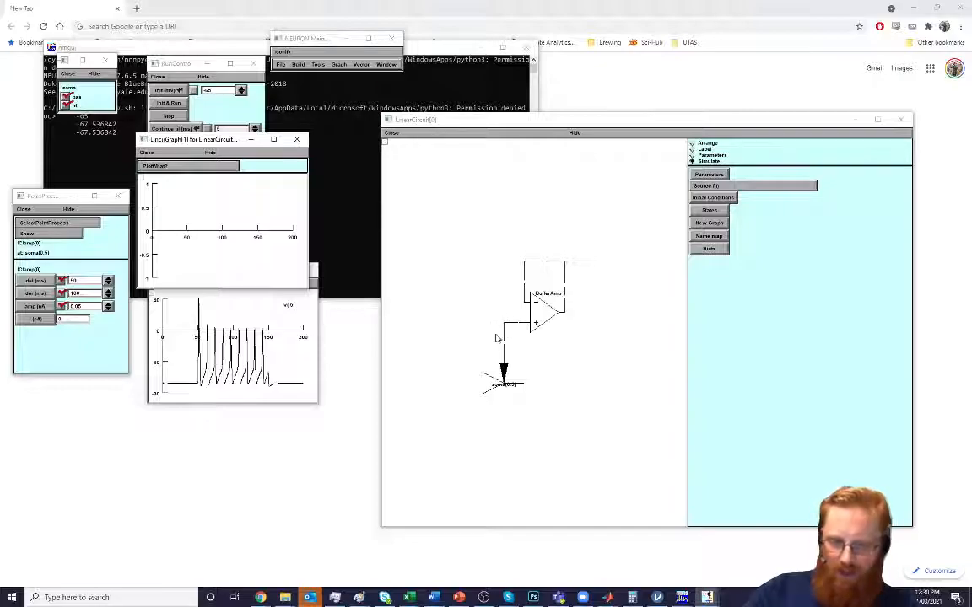
click(154, 167)
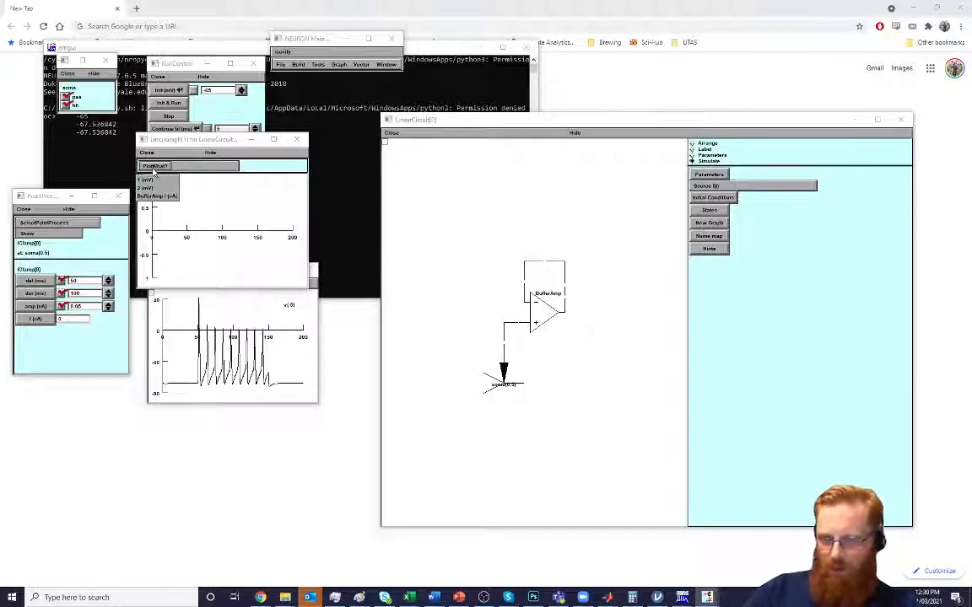
click(149, 166)
drag(160, 138, 756, 325)
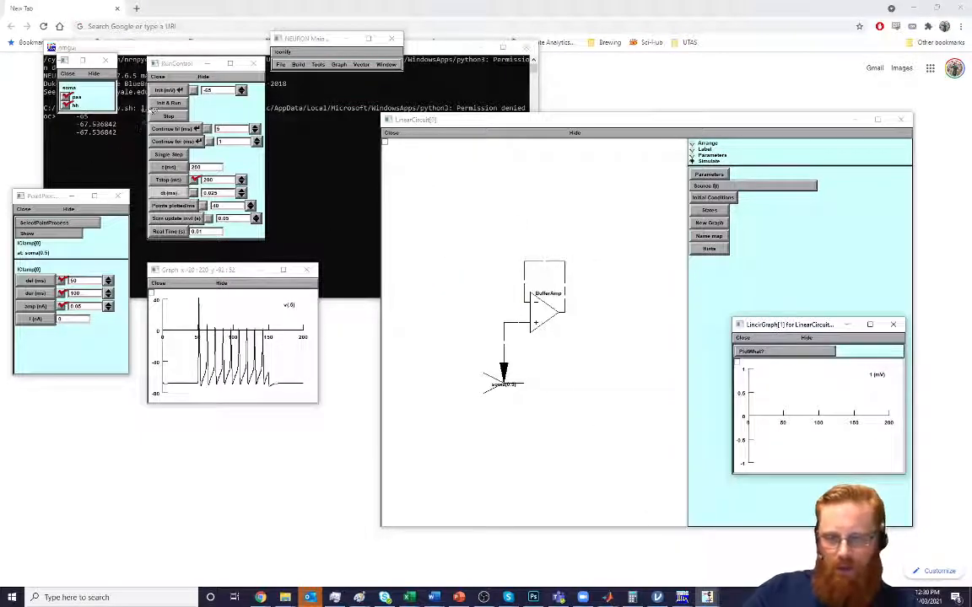
Initialise and run the simulation, and fit the circuit graph's view to the plotted voltage
click(168, 102)
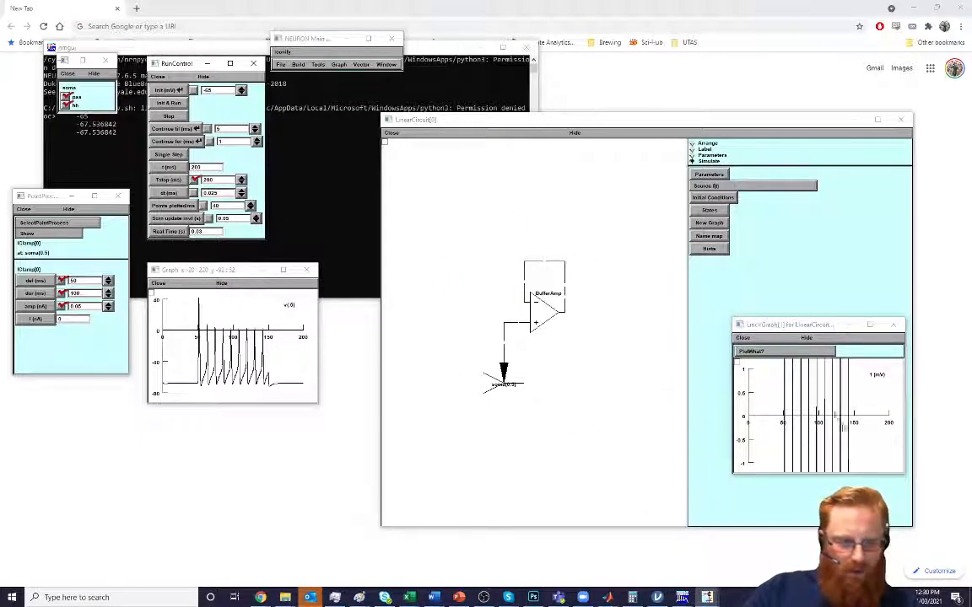
right_click(764, 371)
click(783, 371)
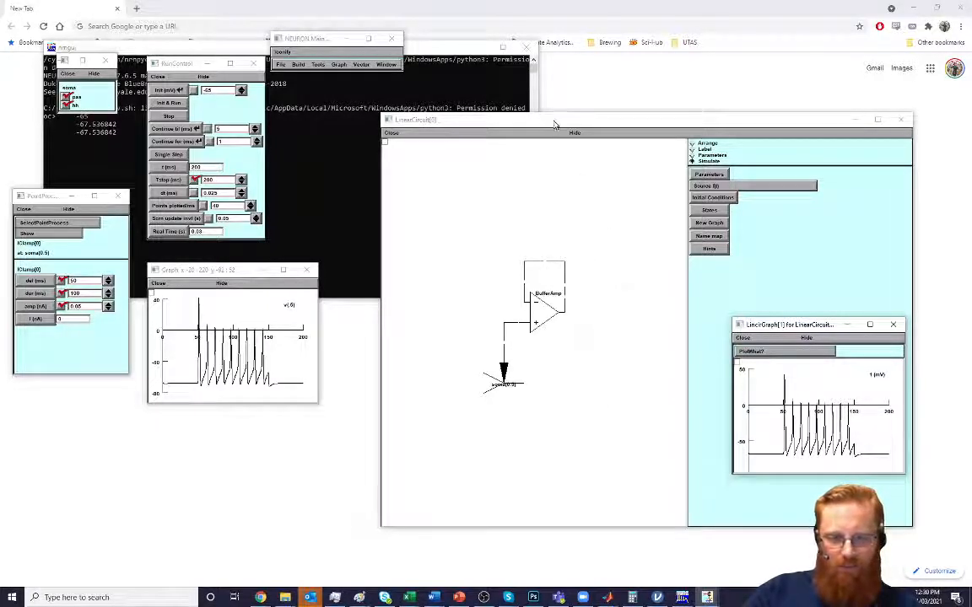
Put the circuit in Arrange mode and remove the horizontal wire and the inverting-input wire from the op-amp's feedback loop
click(506, 120)
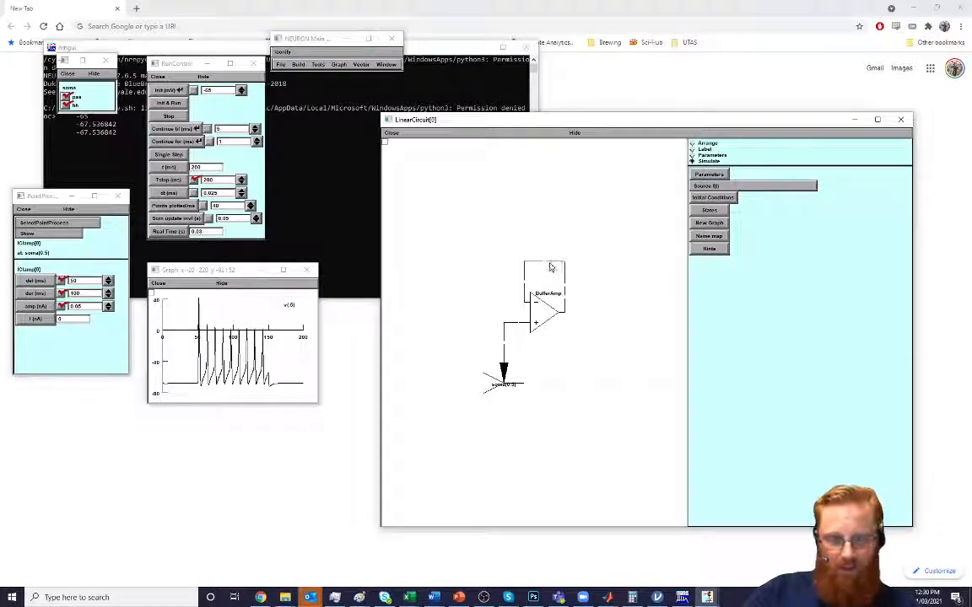
click(710, 145)
drag(553, 253, 547, 104)
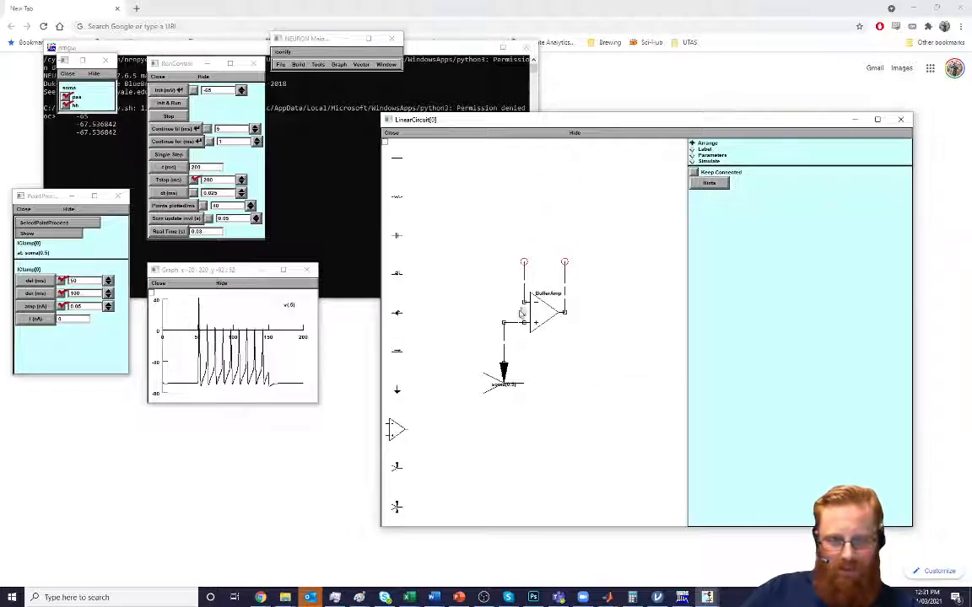
drag(524, 280, 2, 153)
Place two series resistors above the op-amp from its output wire to a ground, and wire their junction to the inverting input
drag(392, 200, 523, 262)
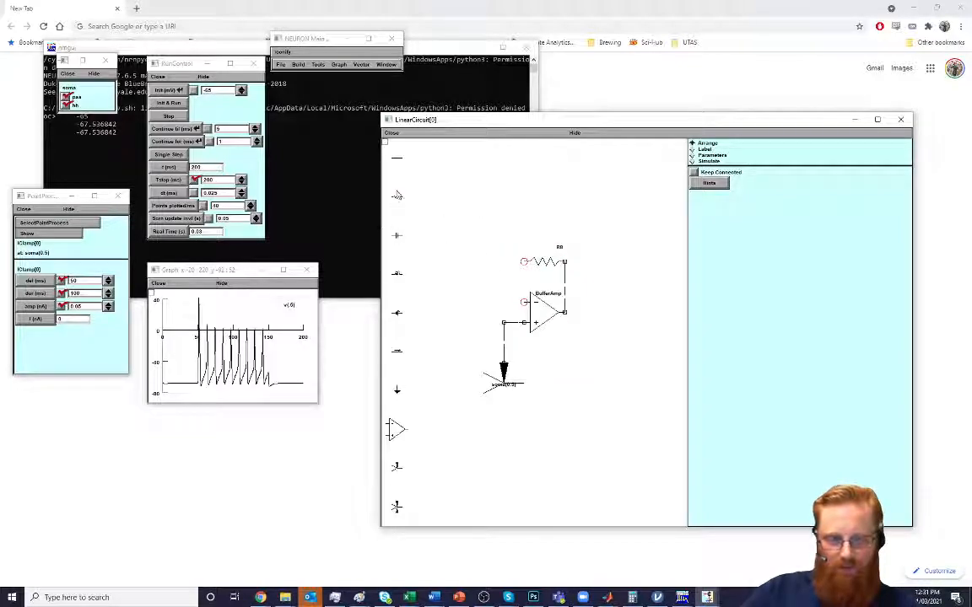
drag(395, 200, 485, 263)
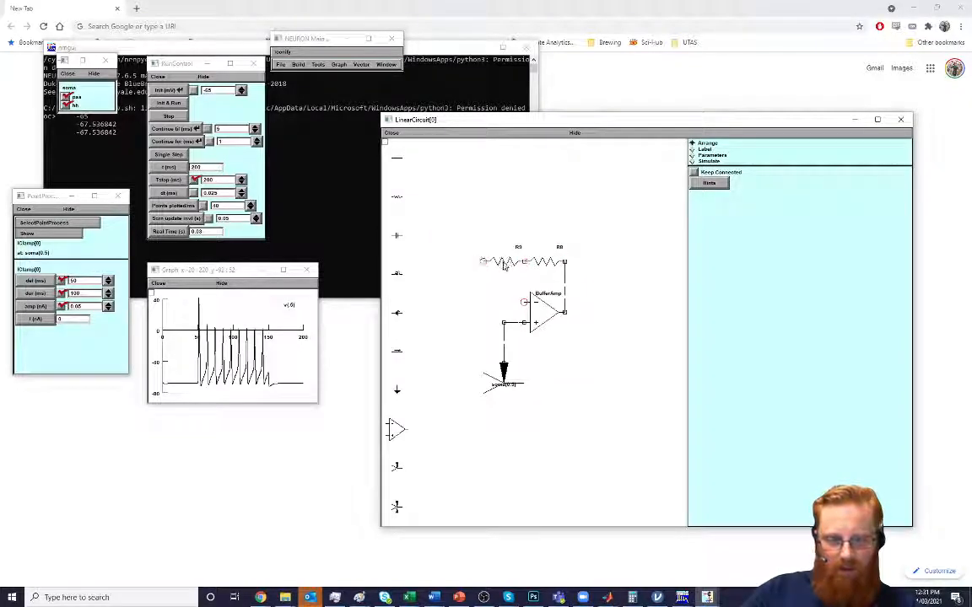
drag(400, 395, 475, 270)
drag(396, 158, 524, 262)
drag(565, 212, 524, 303)
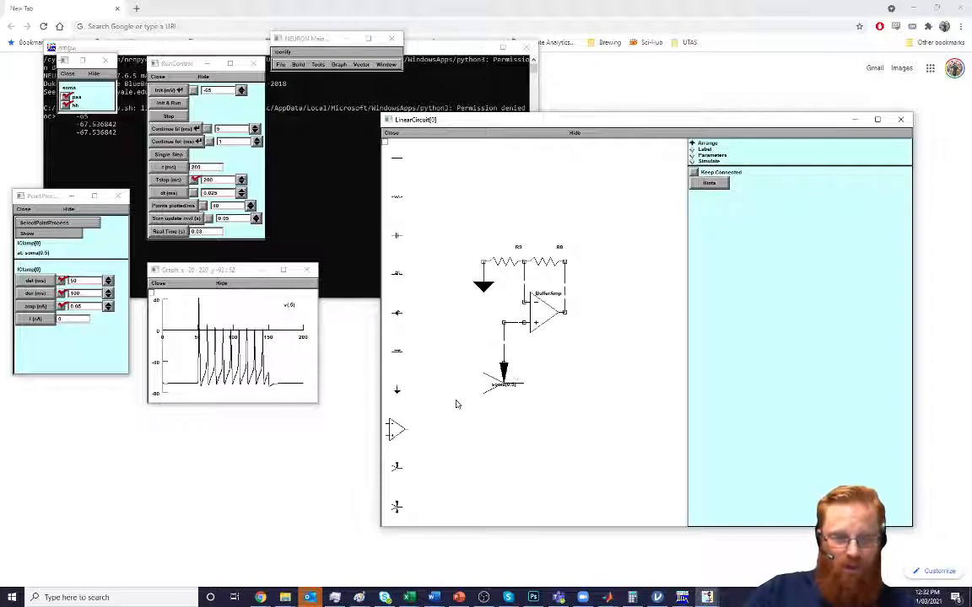
Rename the resistor connected to ground Rg and the feedback resistor connected to the op-amp's output Rf
click(709, 164)
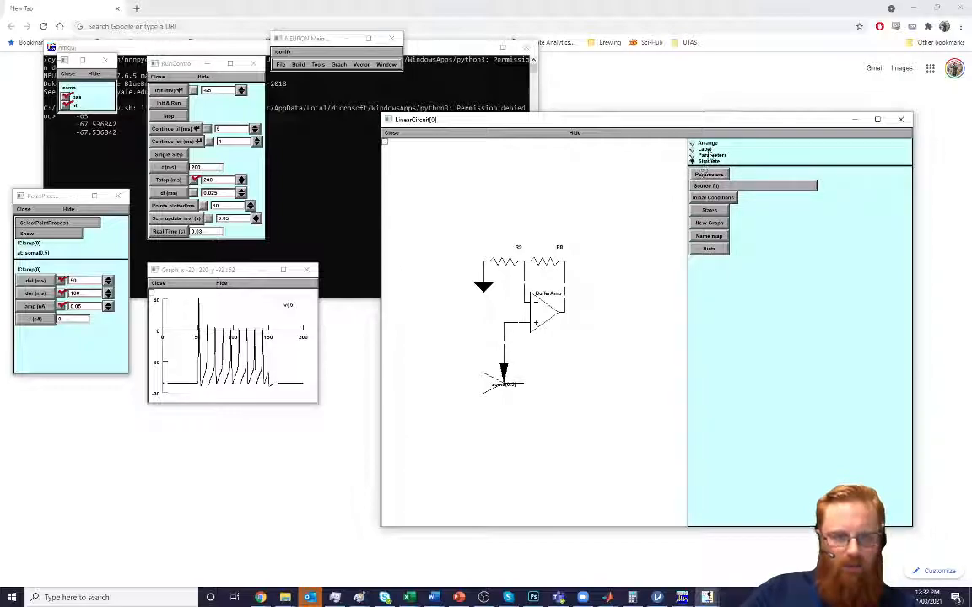
click(711, 155)
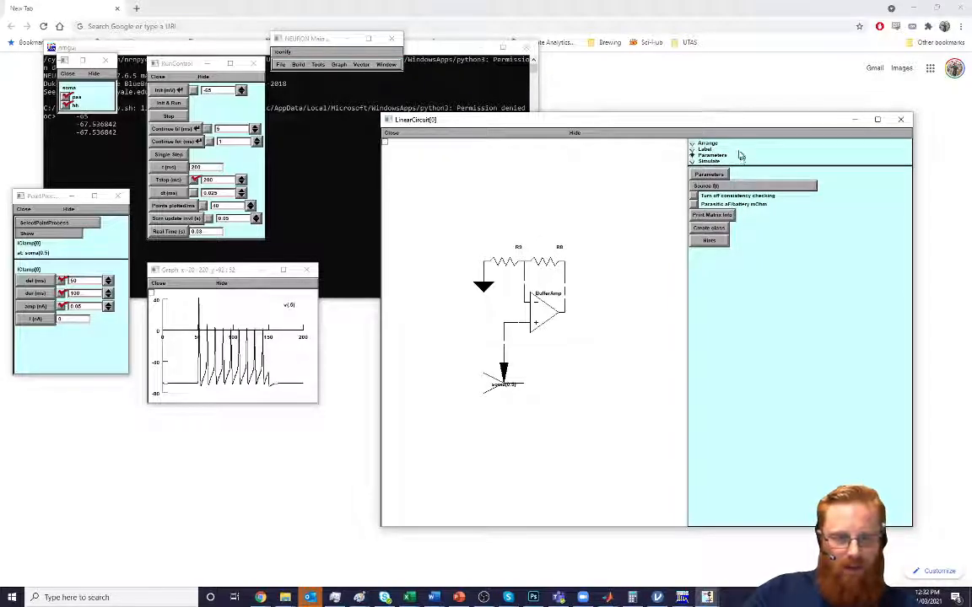
click(706, 143)
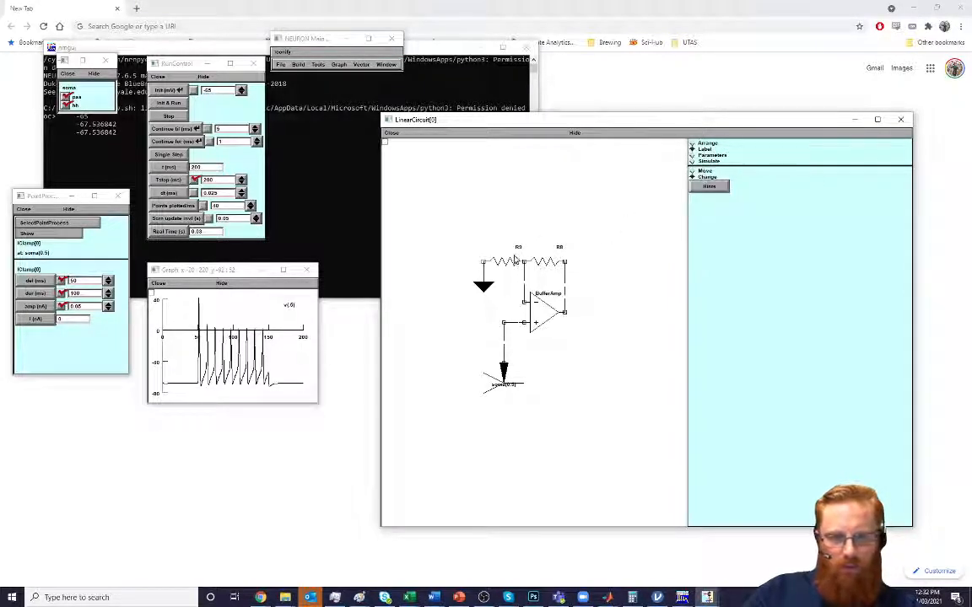
click(521, 250)
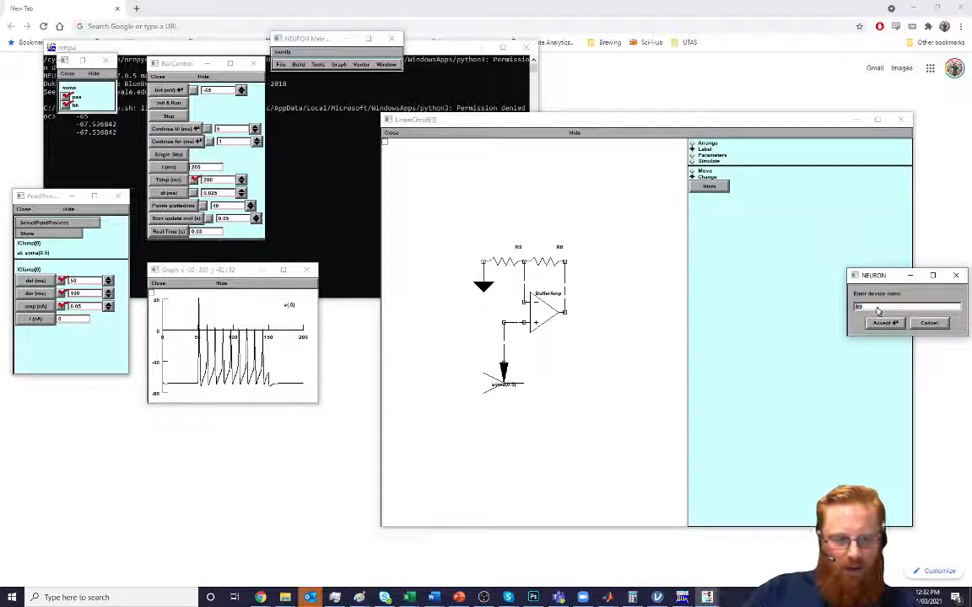
key(BackSpace)
key(BackSpace)
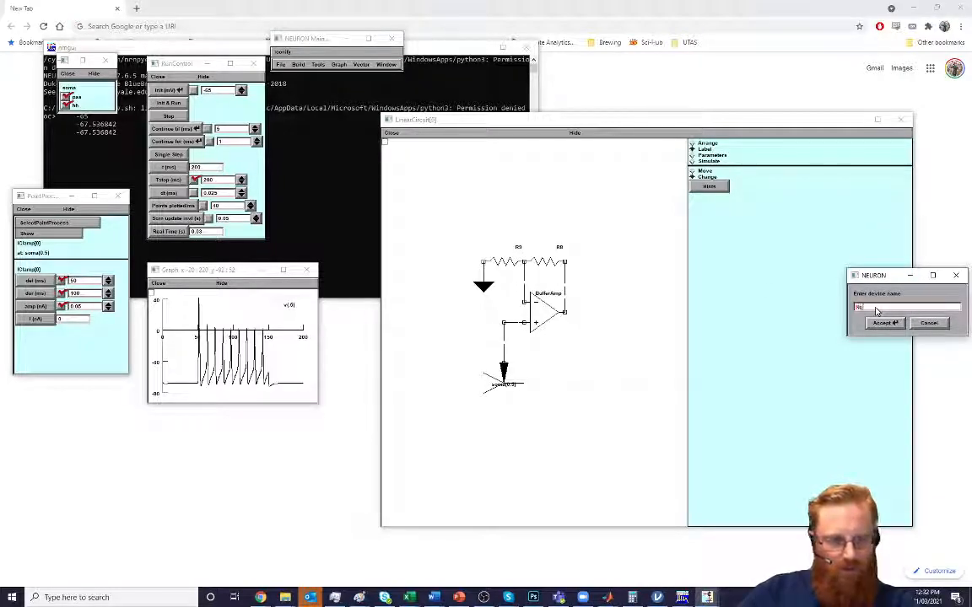
text(Rg)
click(883, 323)
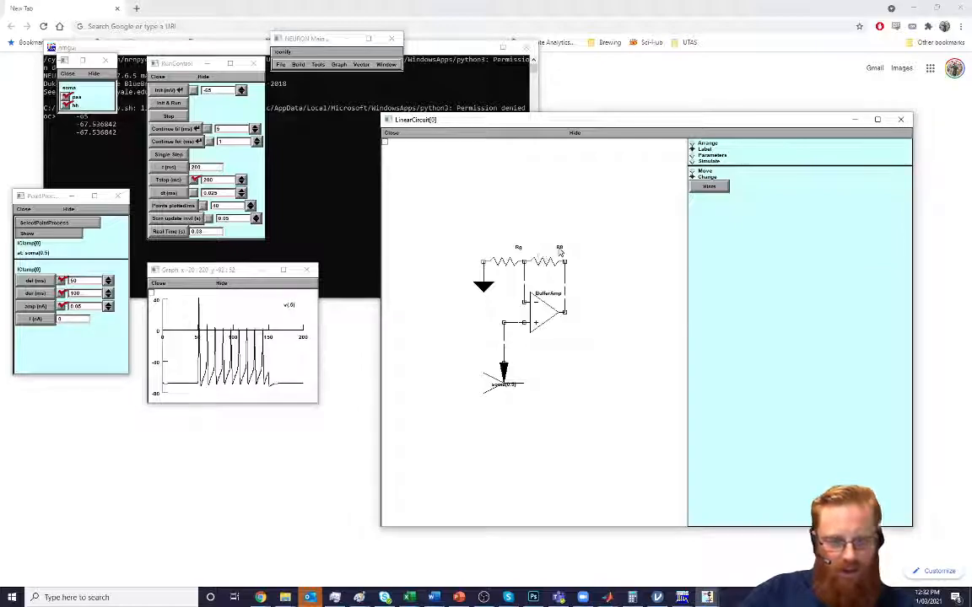
click(559, 250)
text(Rf)
click(882, 323)
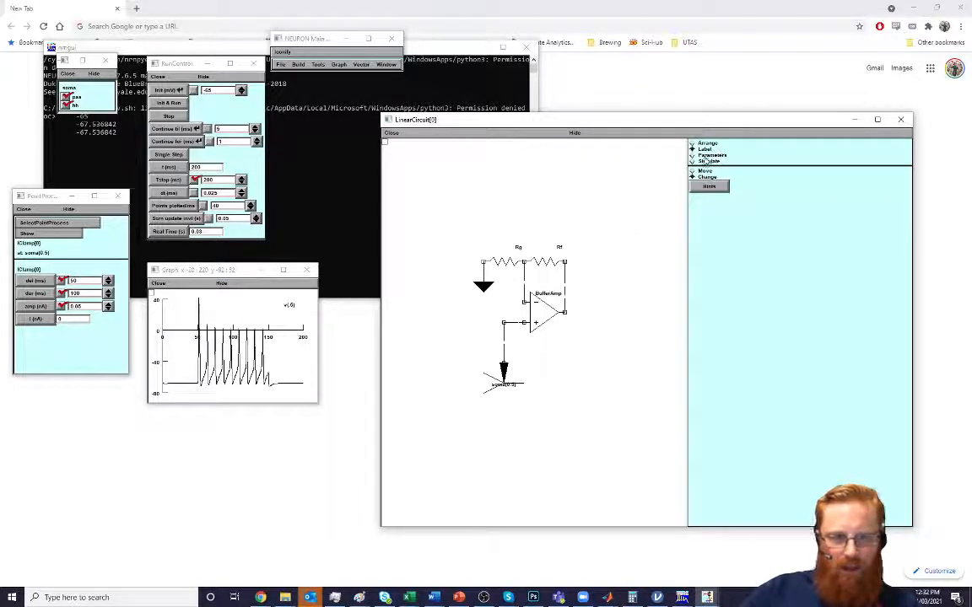
Open the circuit's parameter values, examine the BufferAmp gain and the Rf and Rg resistances, and close them
click(706, 157)
click(710, 175)
drag(41, 23, 454, 163)
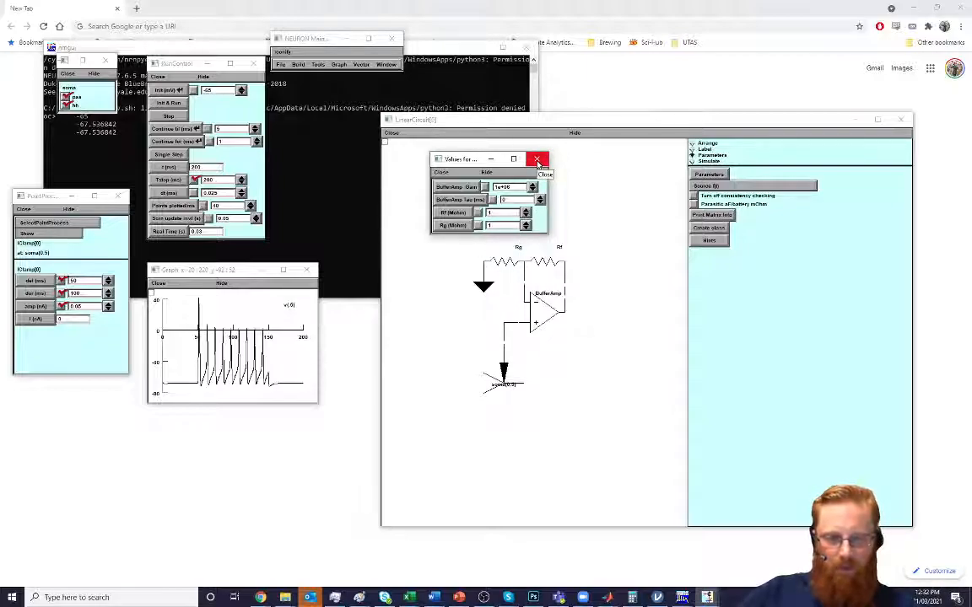
click(536, 161)
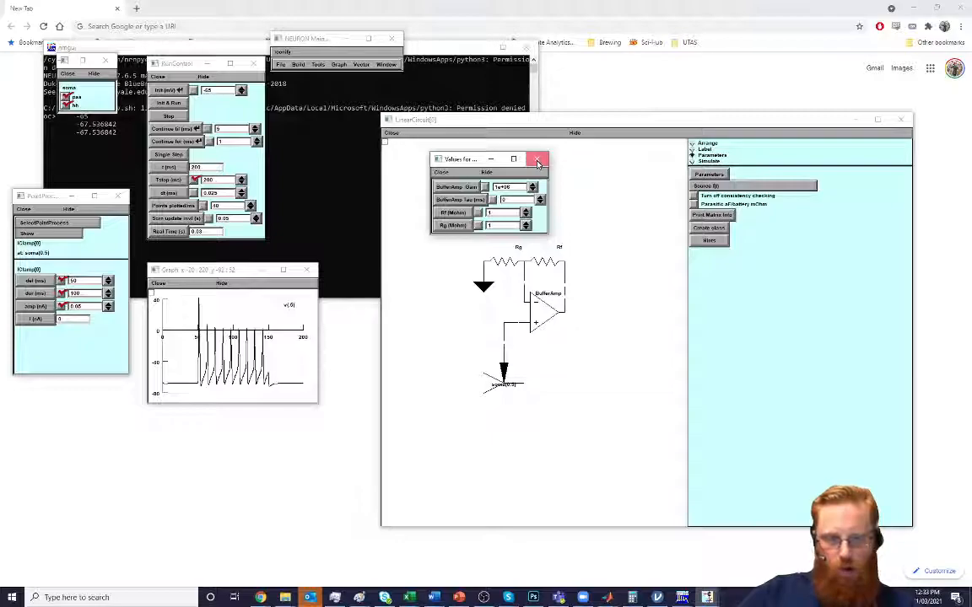
Return the circuit to Simulate mode and create another graph plotting 1 (mV), placed next to the amplifier schematic
click(692, 160)
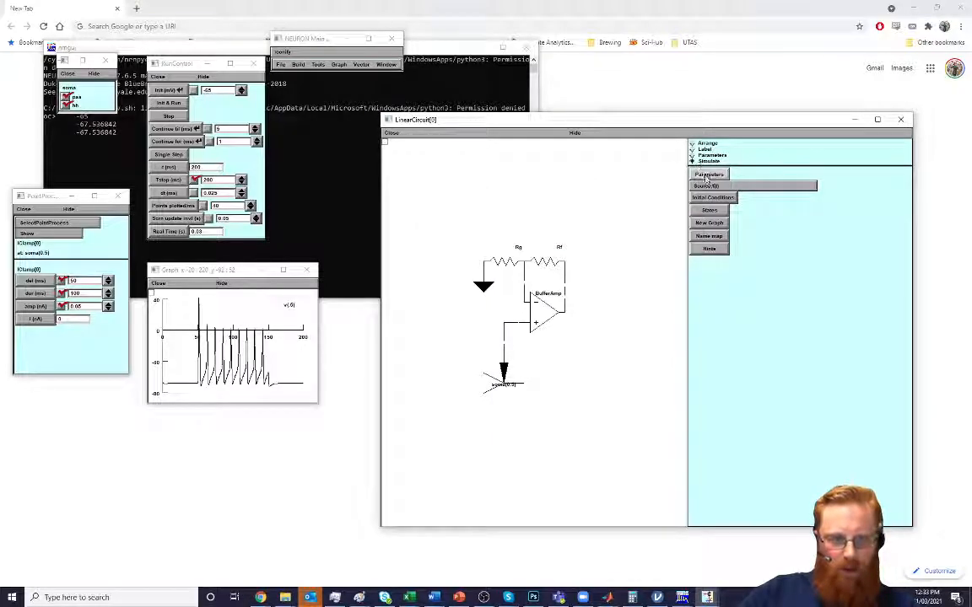
click(710, 223)
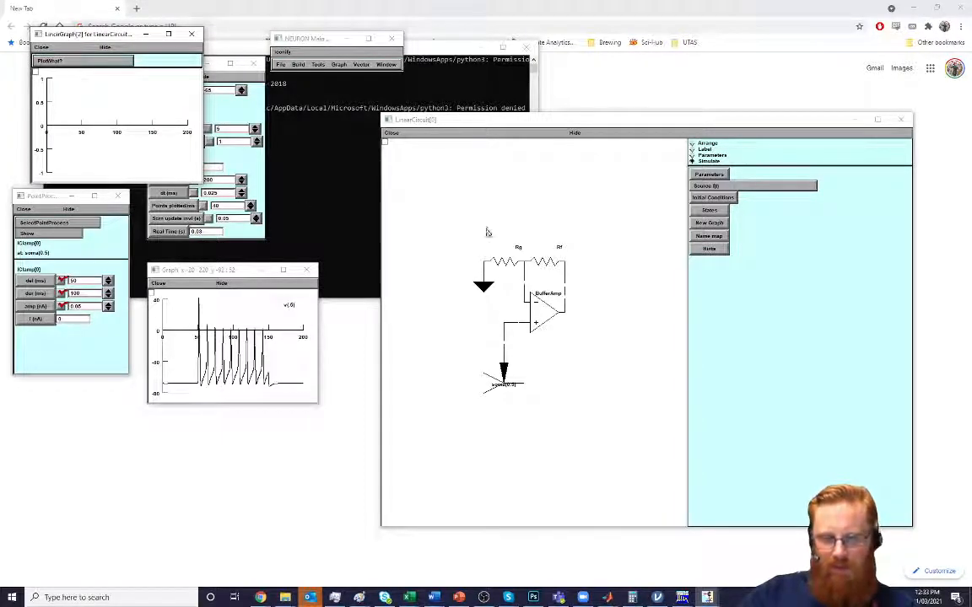
right_click(81, 84)
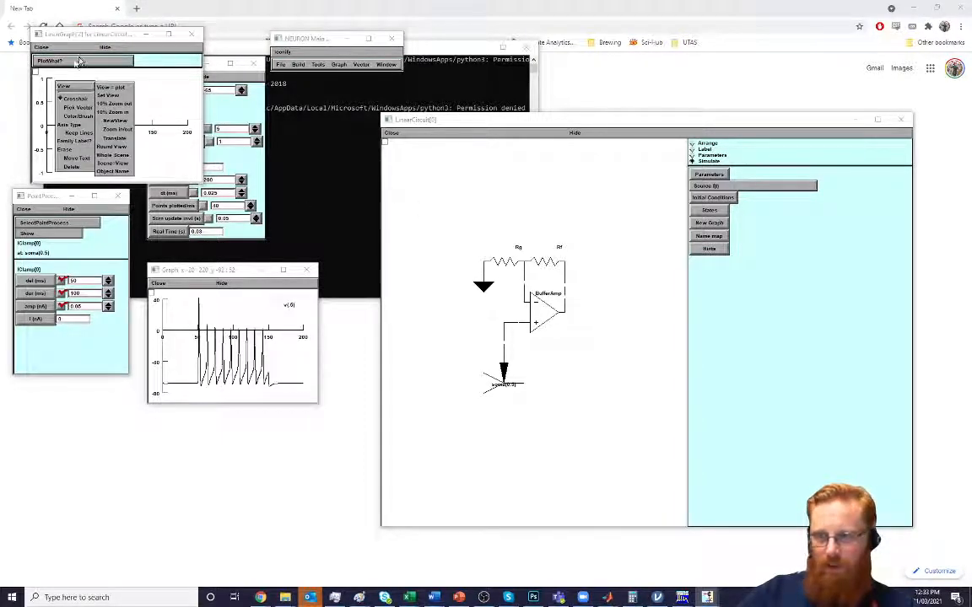
click(80, 61)
drag(81, 40, 757, 331)
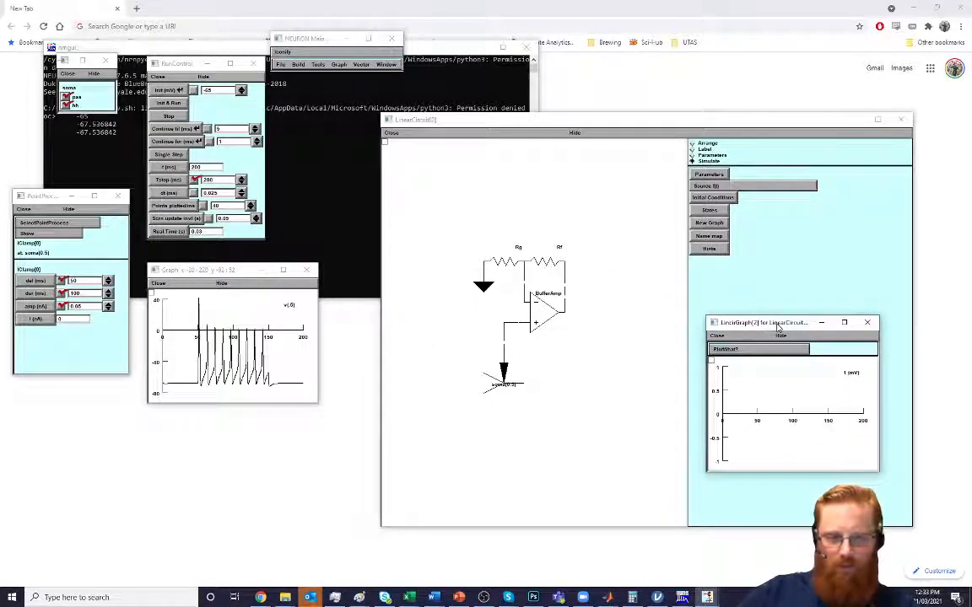
Run the simulation with the two-resistor amplifier and scale the new graph's view to its plot
click(165, 103)
right_click(795, 406)
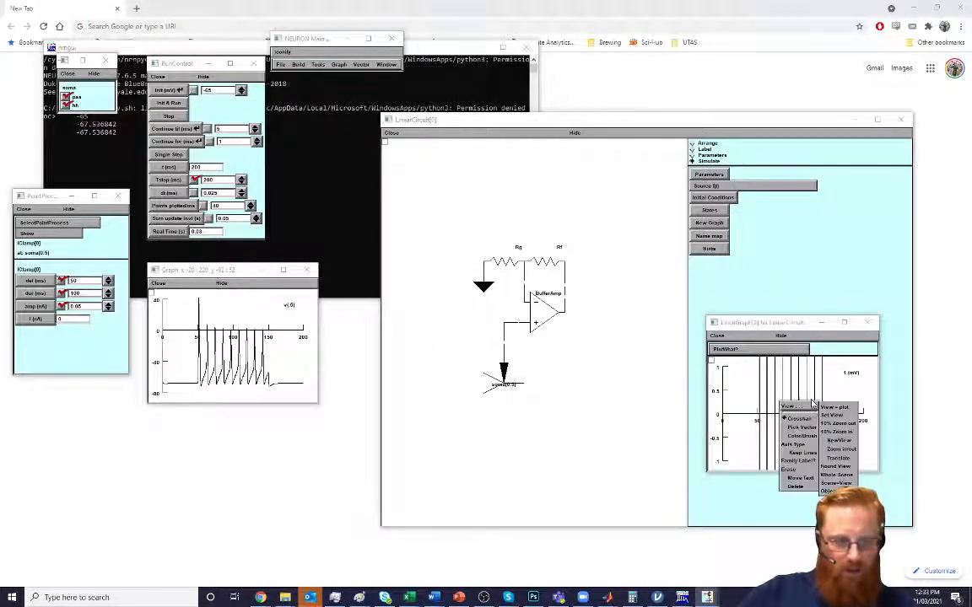
click(836, 408)
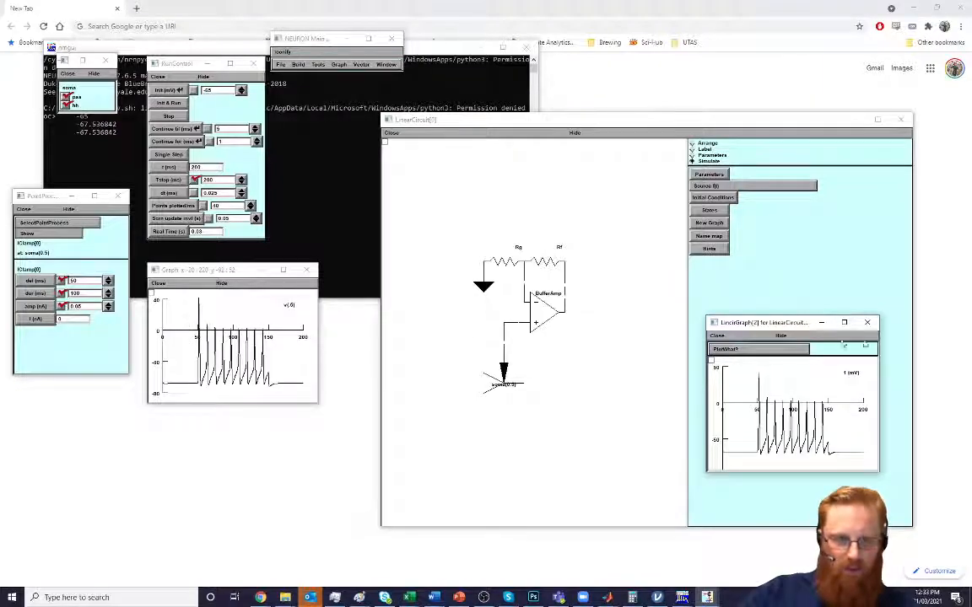
Add the 2 (mV) node voltage to the circuit graph, rerun the simulation, and add the 3 (mV) node voltage
click(726, 348)
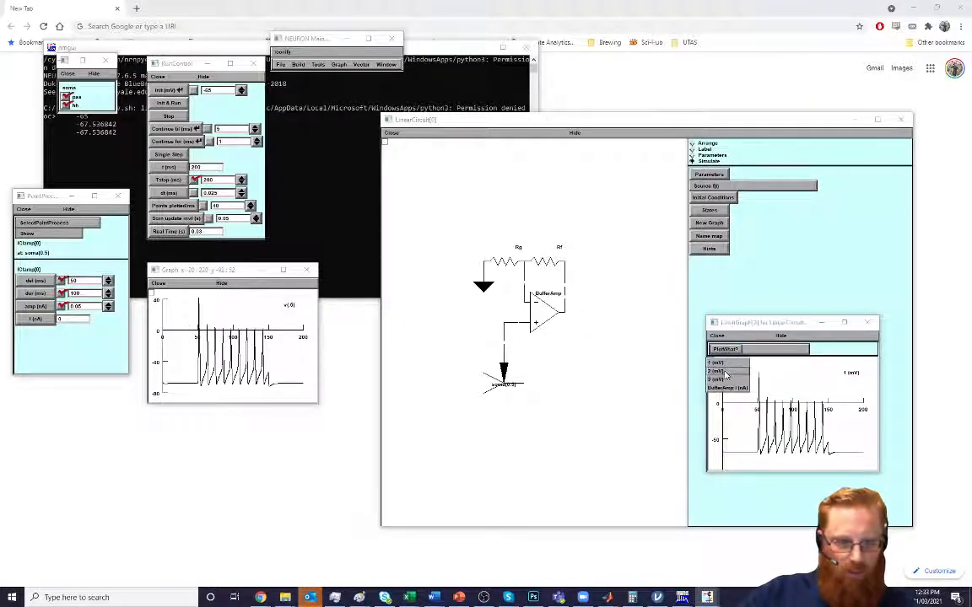
click(726, 372)
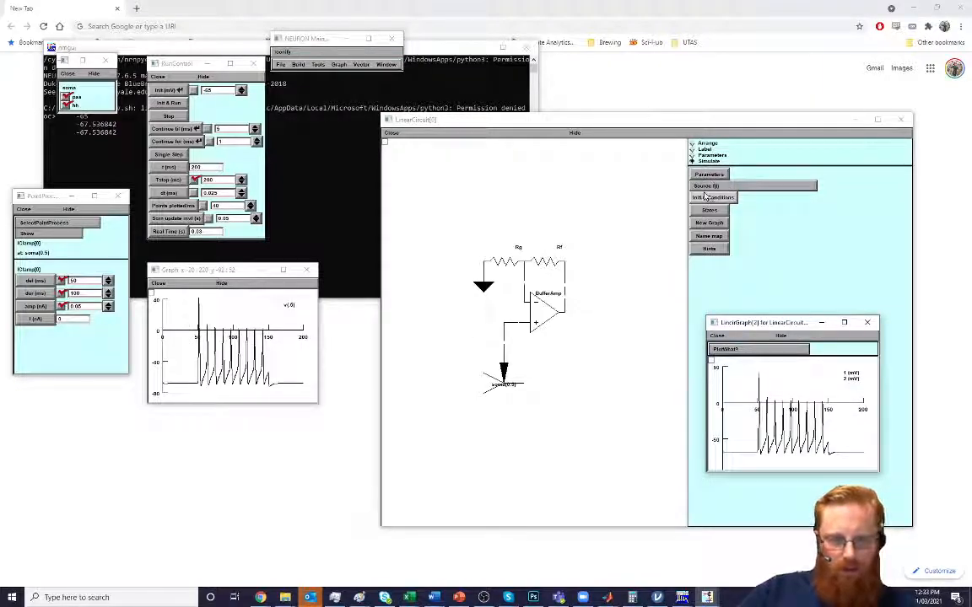
click(167, 103)
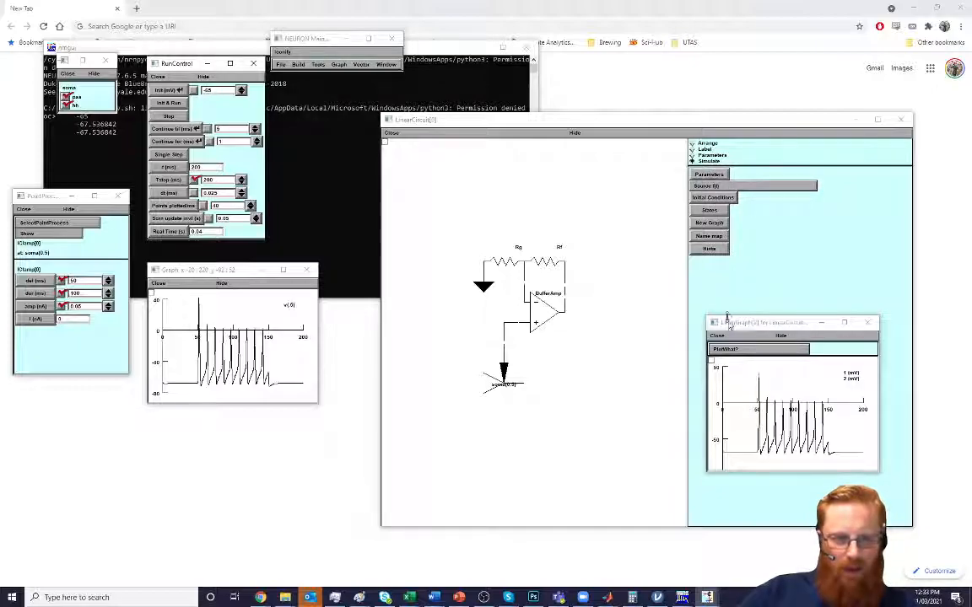
click(731, 353)
click(727, 384)
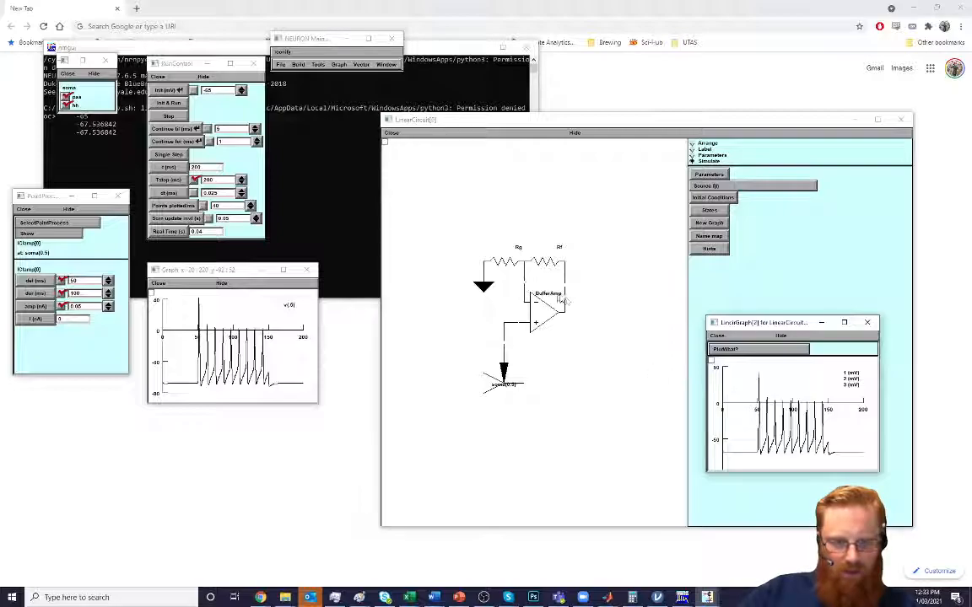
Rerun the simulation with all three node voltages plotted and scale the circuit graph's view to its plot
click(169, 103)
right_click(810, 413)
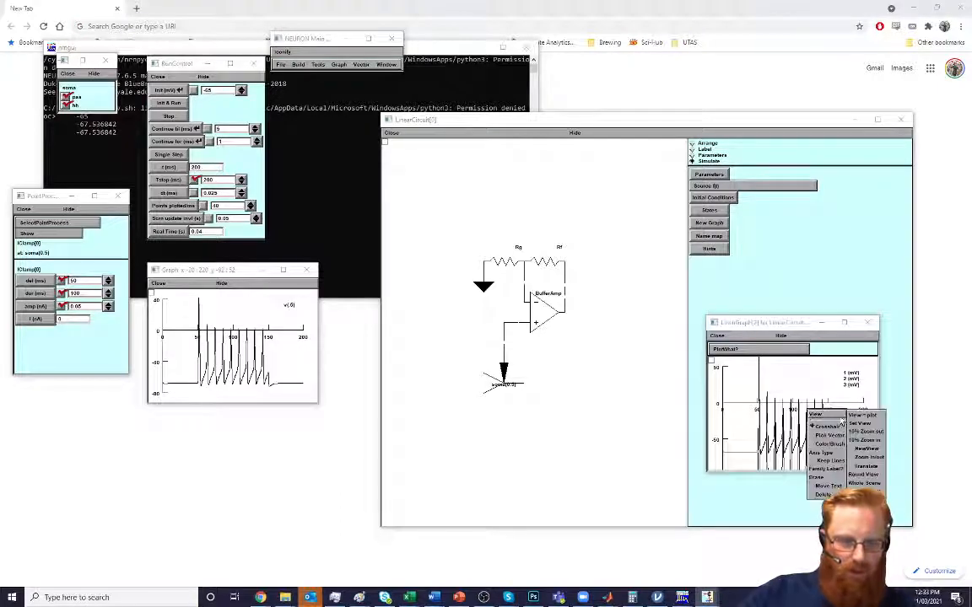
click(863, 416)
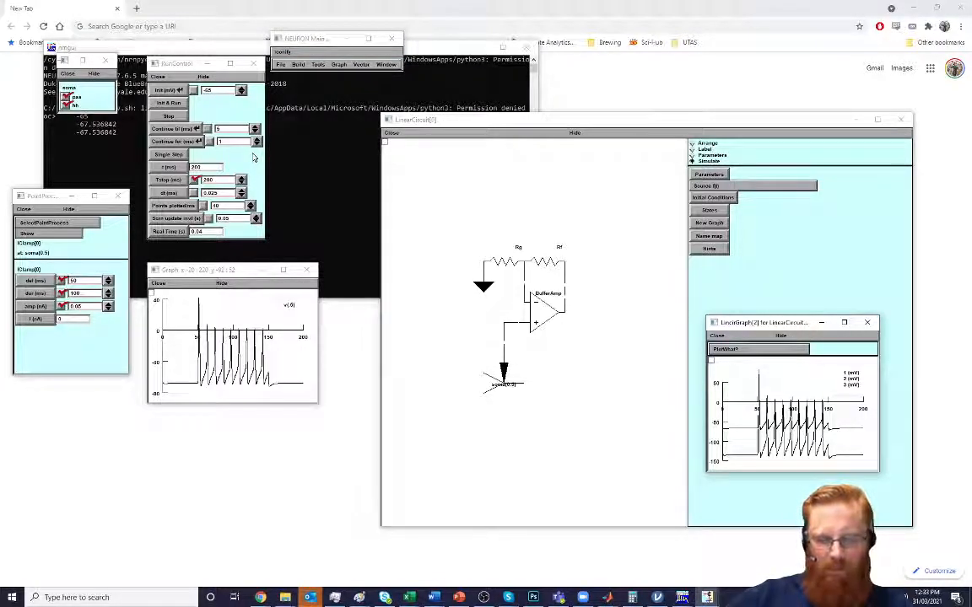
Return to Arrange mode, add a capacitor at the amplifier's non-inverting input, and ground its free end
click(692, 144)
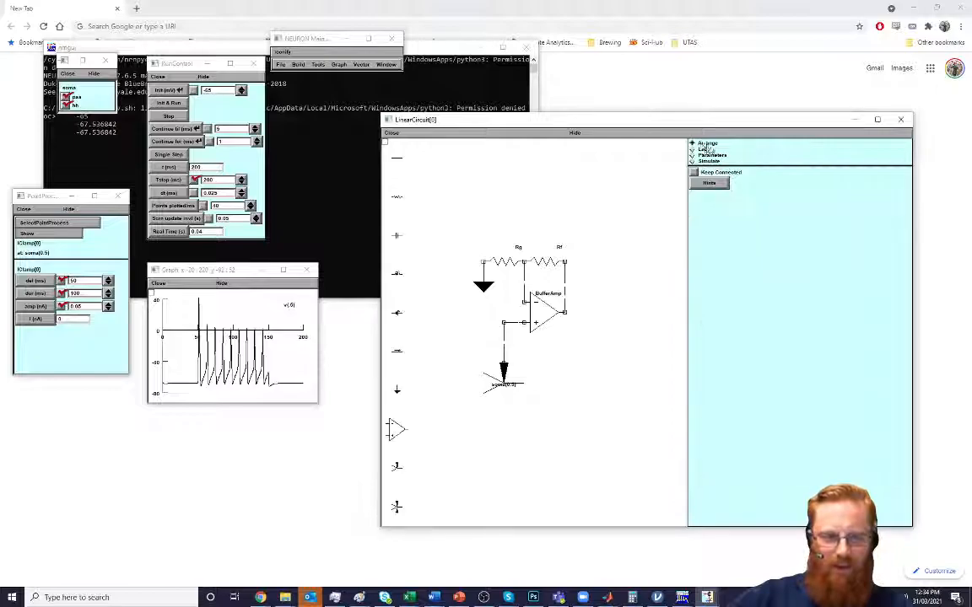
drag(397, 235, 483, 328)
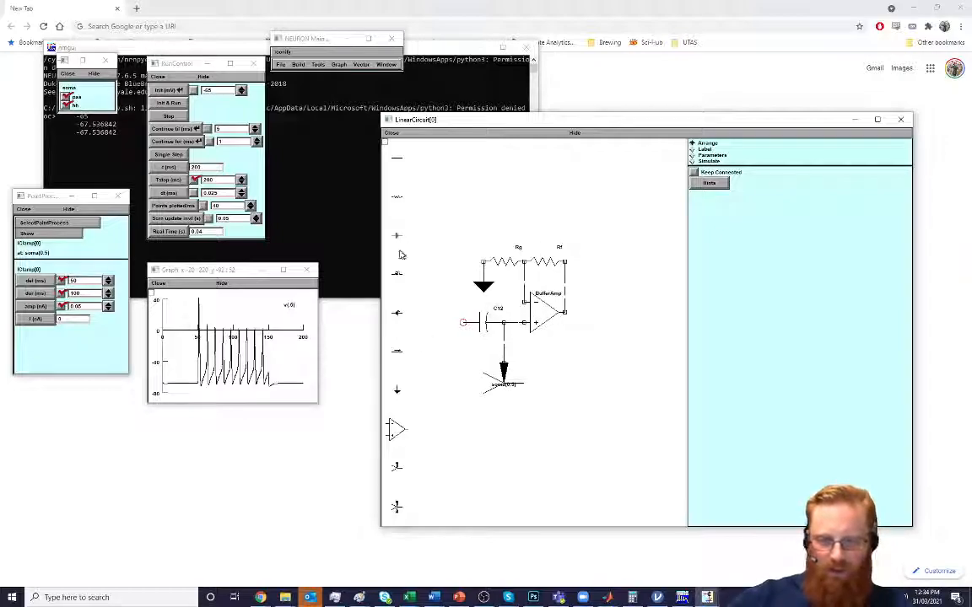
drag(398, 391, 463, 324)
Rename the new input capacitor as Cp
click(707, 149)
click(499, 311)
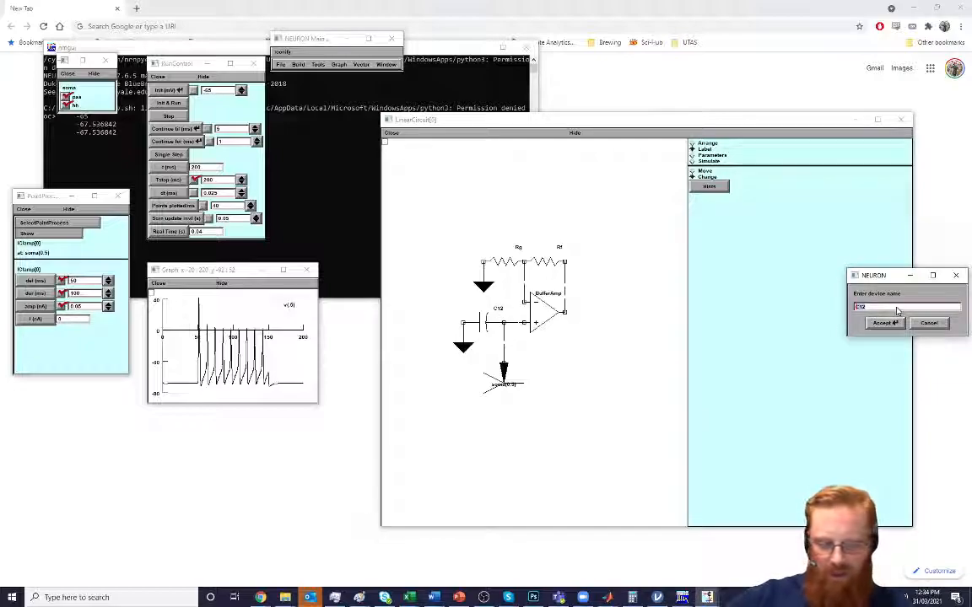
text(Cs)
click(883, 323)
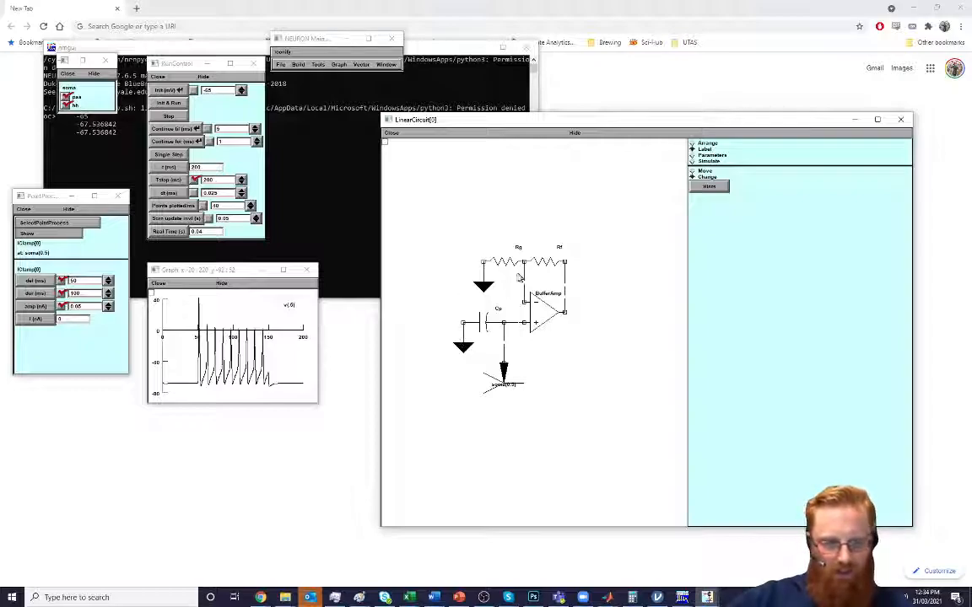
Open the circuit's parameter values, place them below the v(.5) graph, and set Cp to 0.001 nF
click(710, 155)
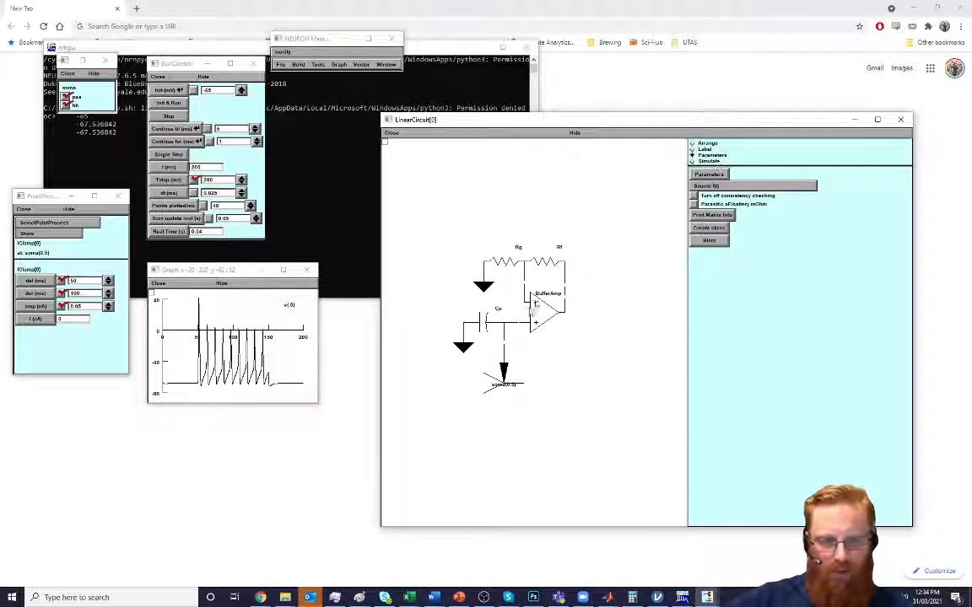
click(700, 174)
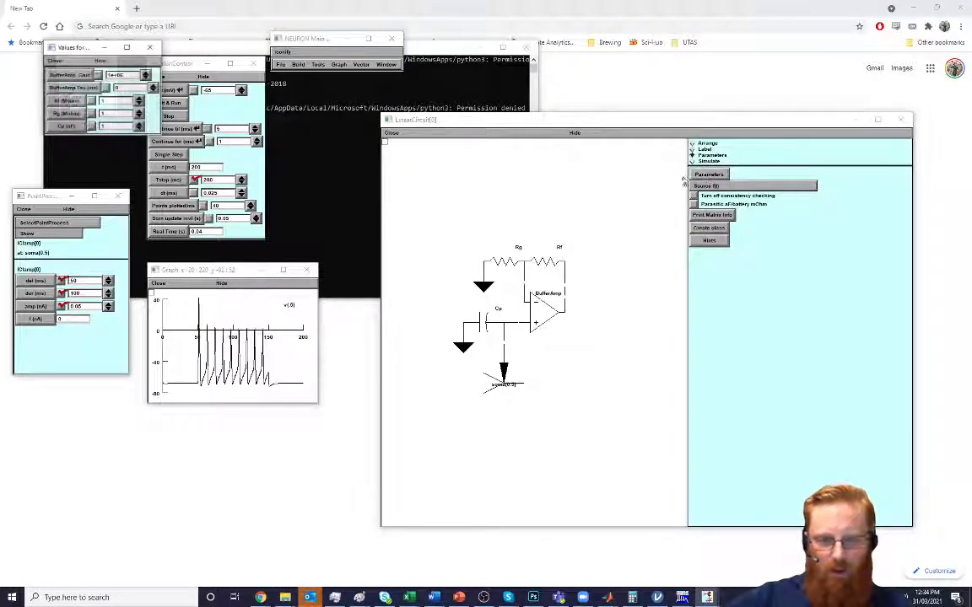
drag(80, 47, 255, 432)
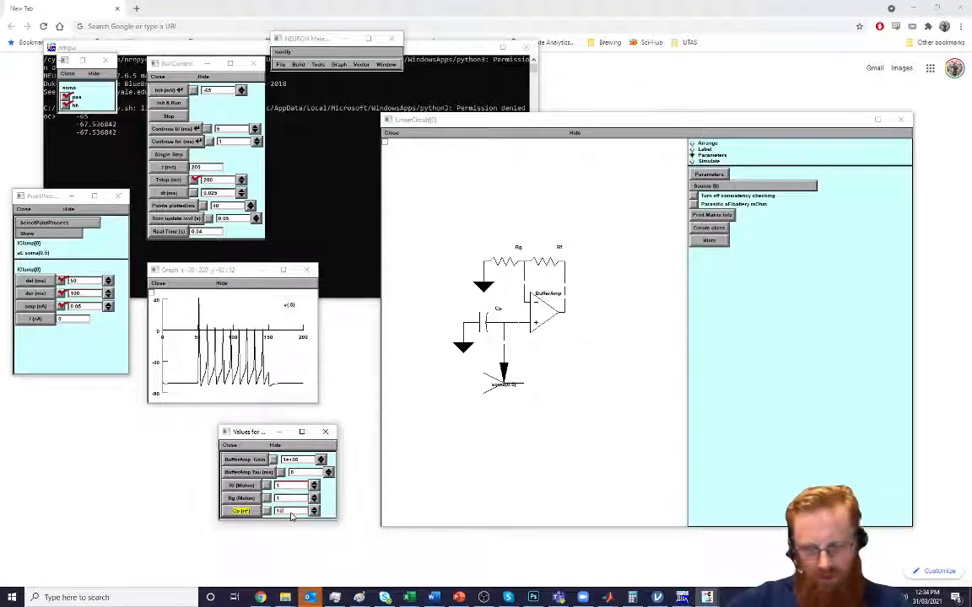
click(291, 514)
text(0.00)
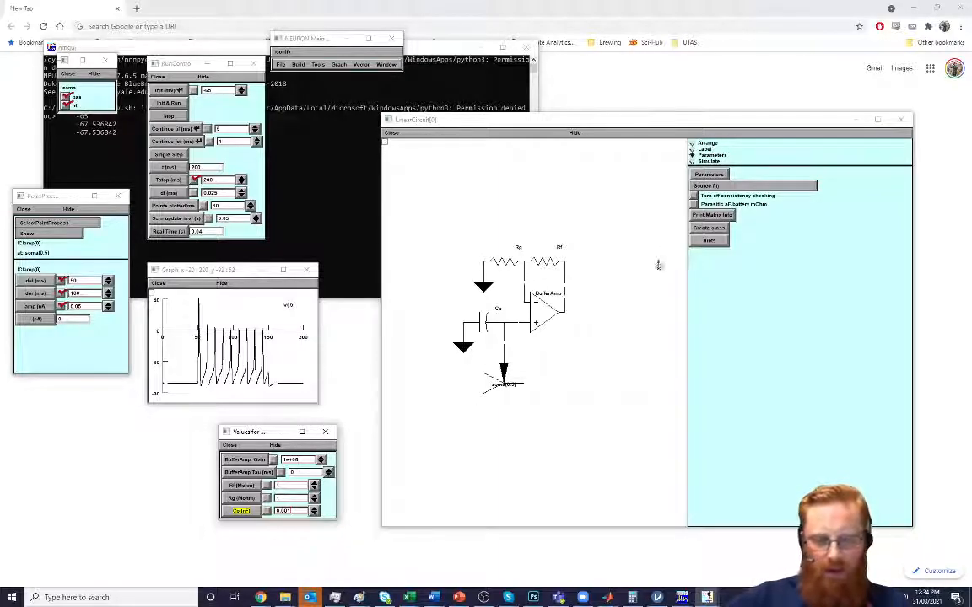
Return the circuit to Simulate mode and create a new graph plotting 3 (mV), placed beside the schematic
click(705, 160)
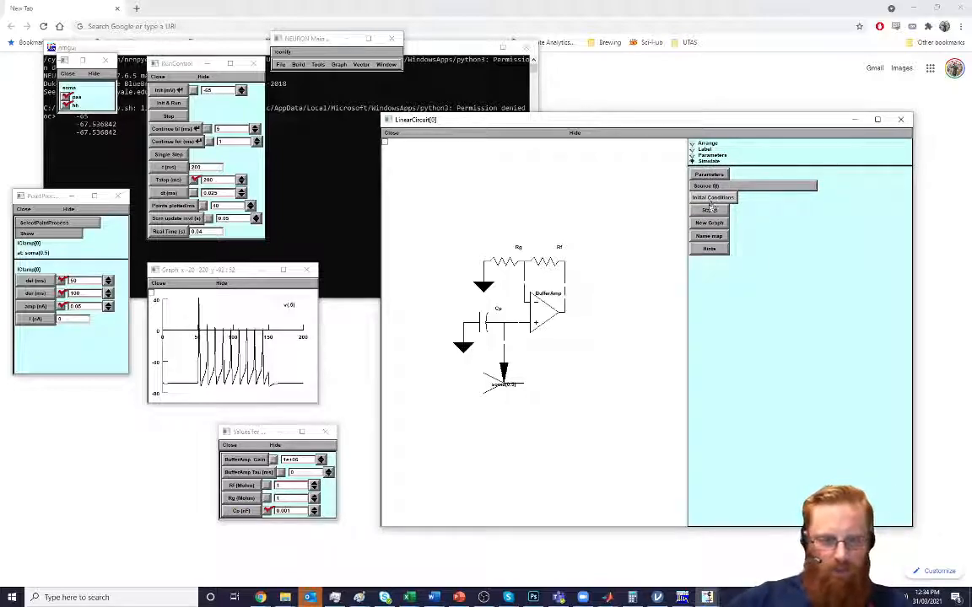
click(709, 223)
click(76, 86)
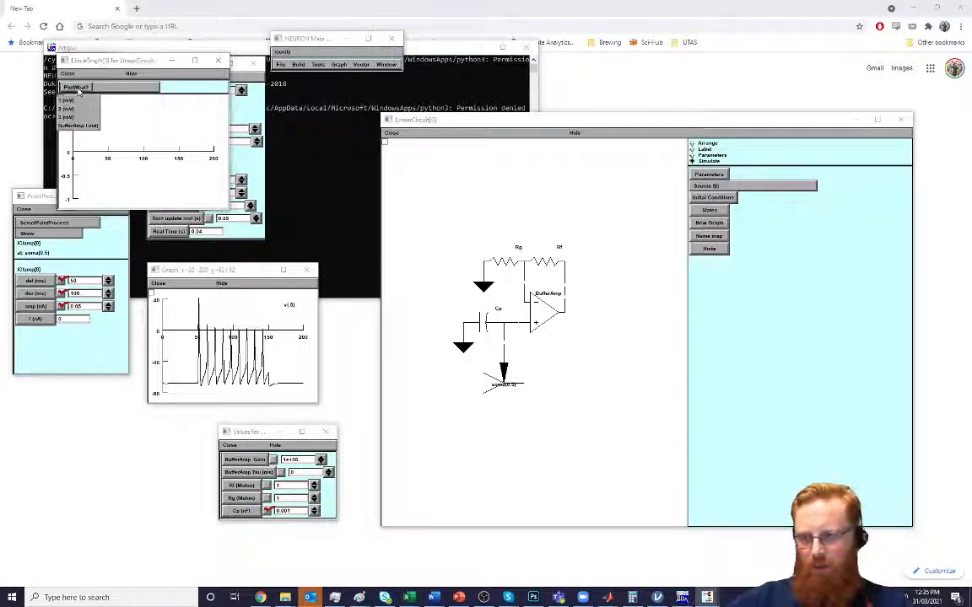
click(68, 116)
drag(88, 65, 681, 325)
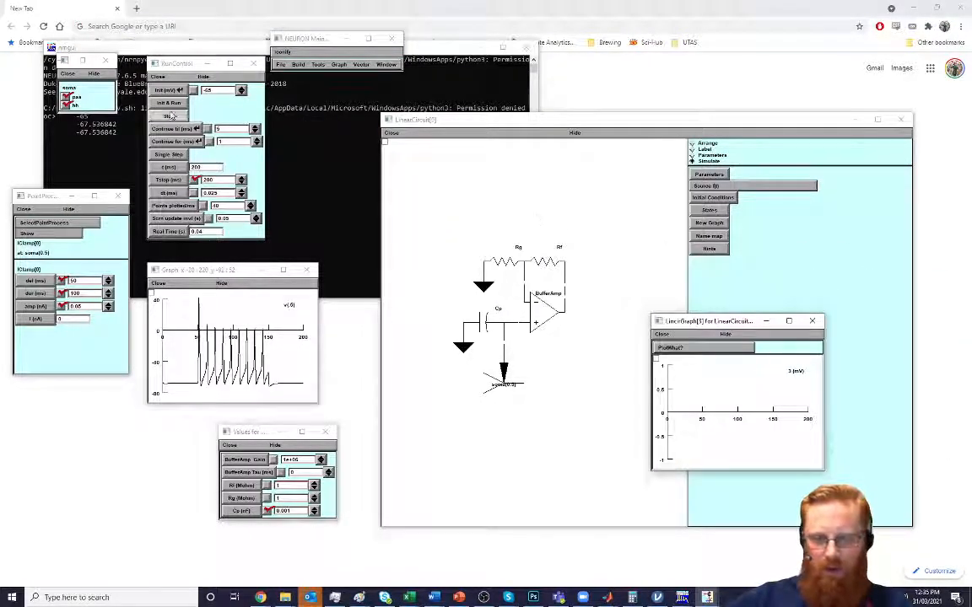
Run the simulation with Keep Lines enabled on the v(.5) graph, and widen that graph
right_click(288, 355)
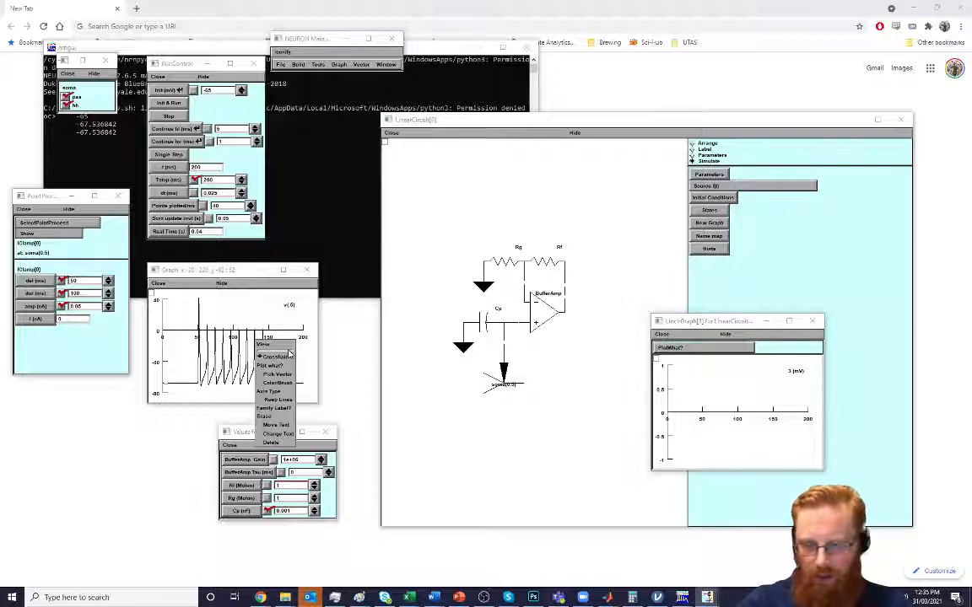
click(292, 409)
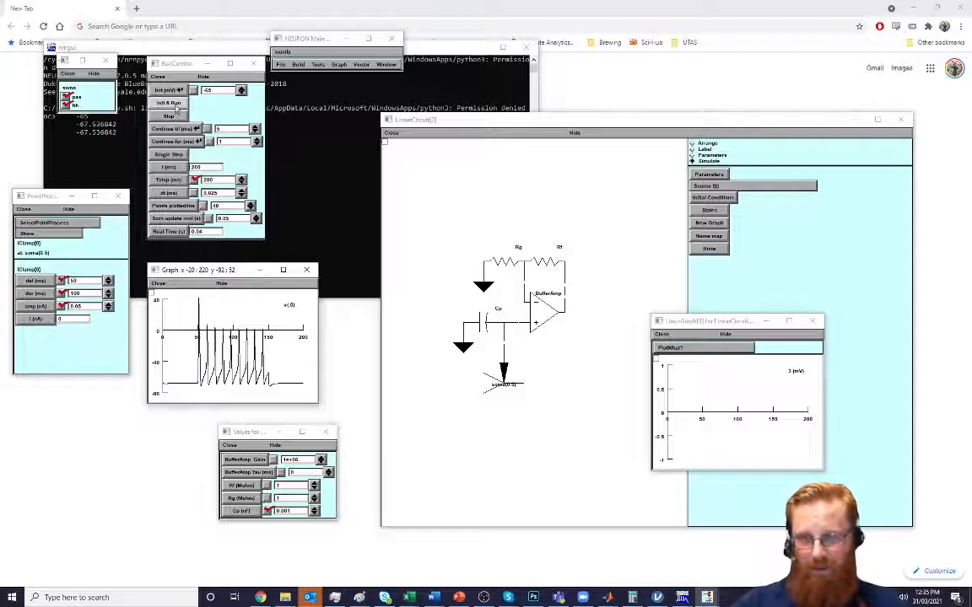
click(175, 104)
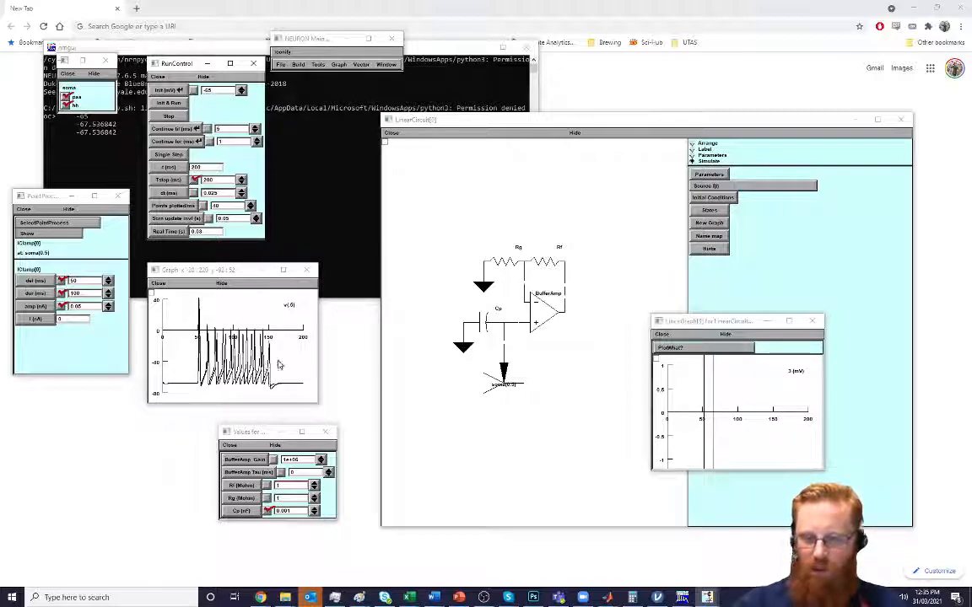
drag(318, 359, 385, 357)
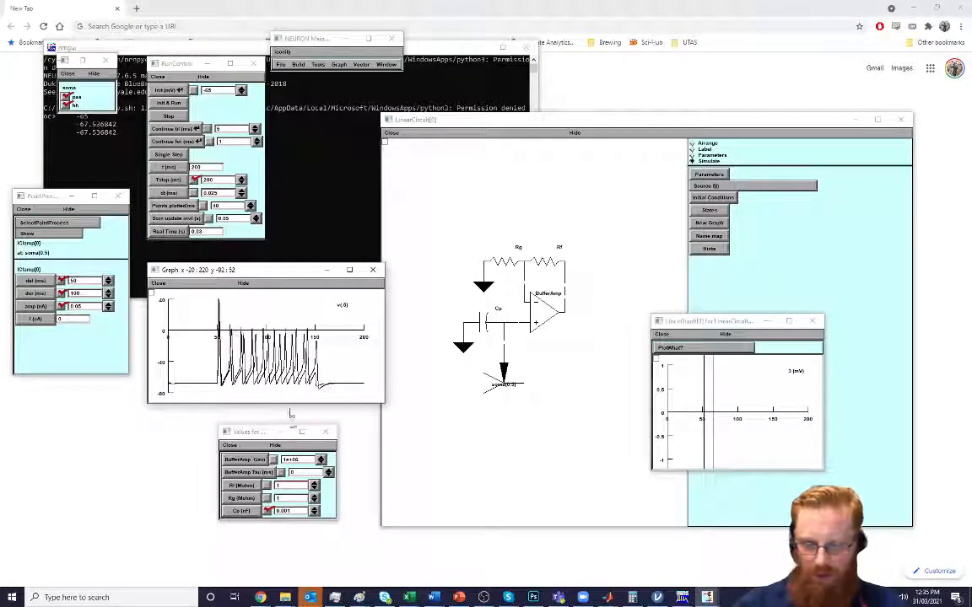
Set the Cp capacitance to 0.005 nF
click(295, 513)
key(BackSpace)
text(5)
click(295, 500)
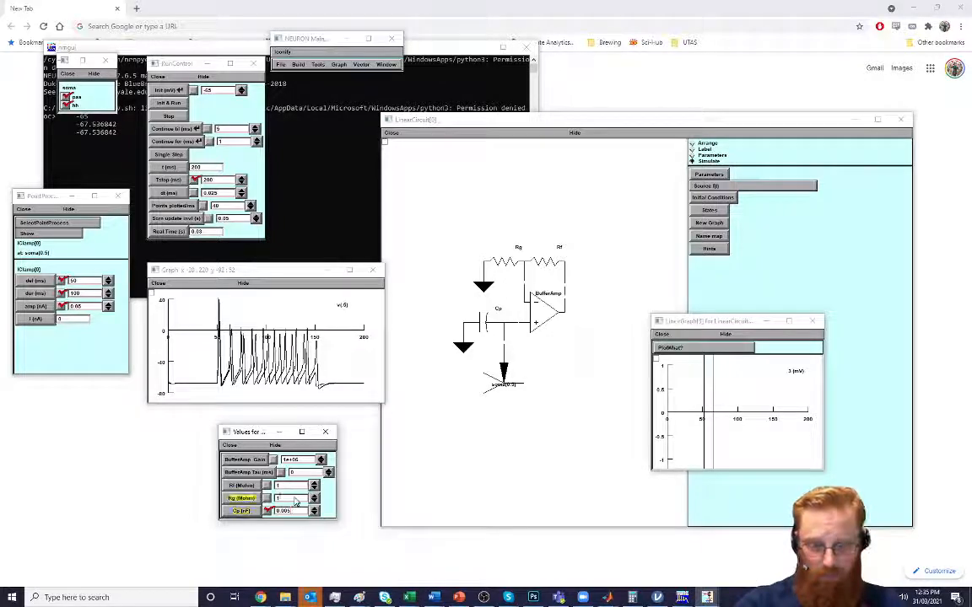
Rerun the simulation and scale the 3 (mV) graph's view to its plot
click(173, 103)
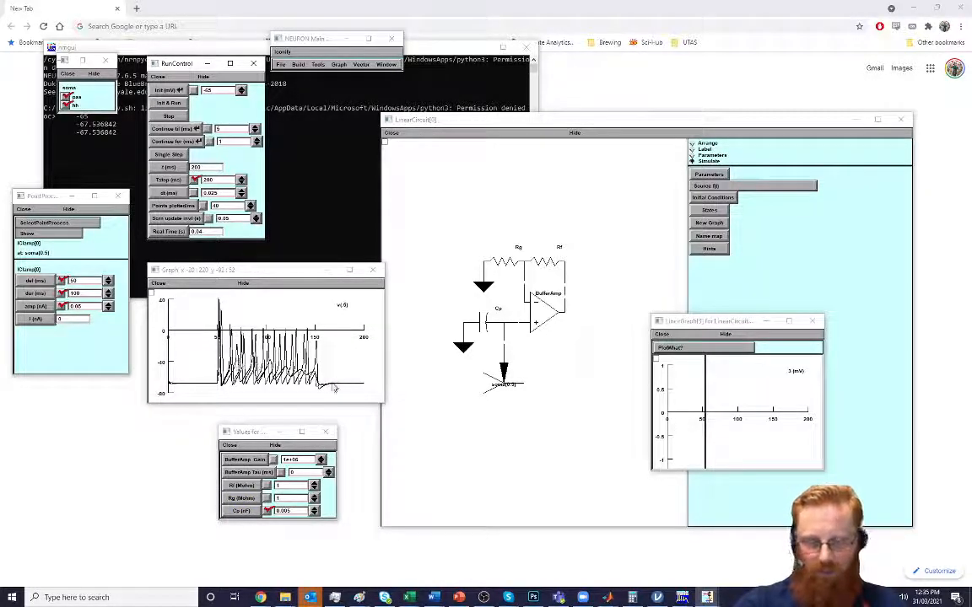
right_click(708, 372)
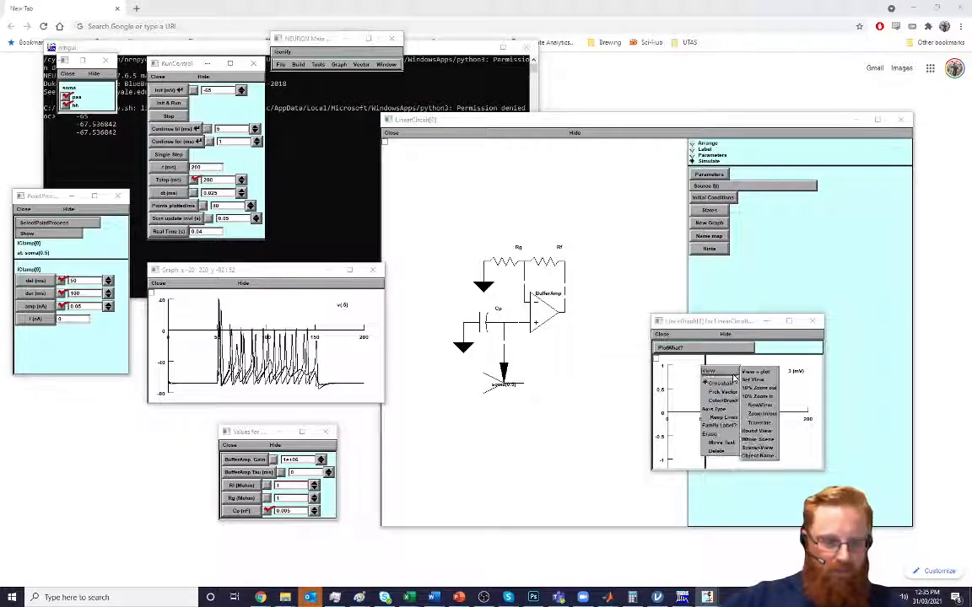
click(755, 372)
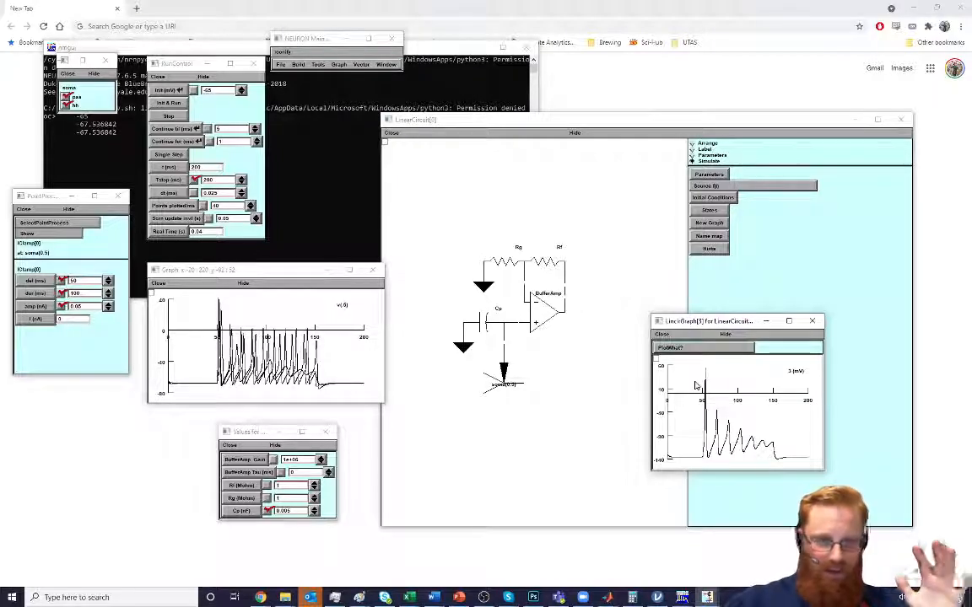
Bring the circuit builder in front of the 3 (mV) graph and switch it to Arrange mode
click(767, 212)
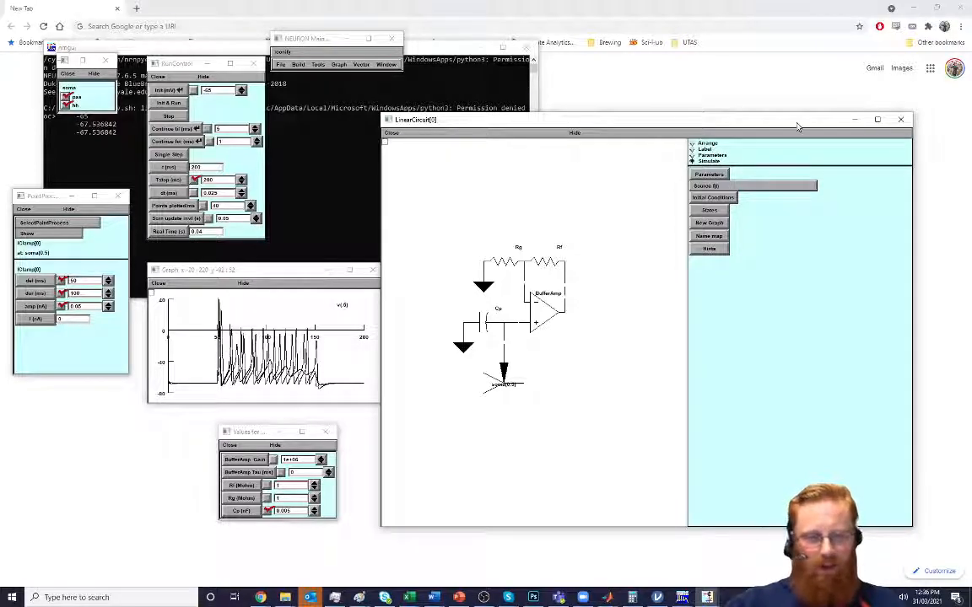
click(708, 186)
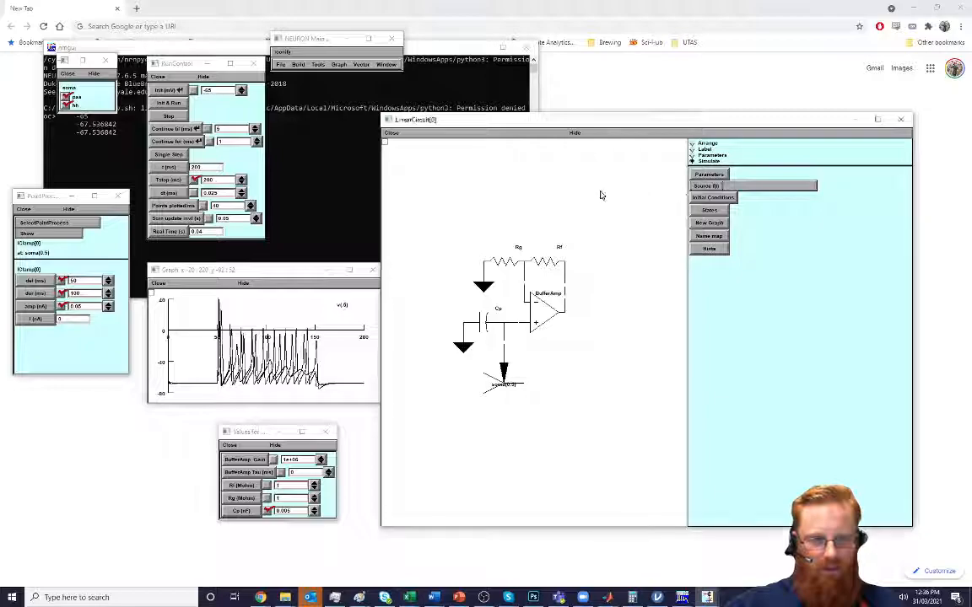
click(692, 144)
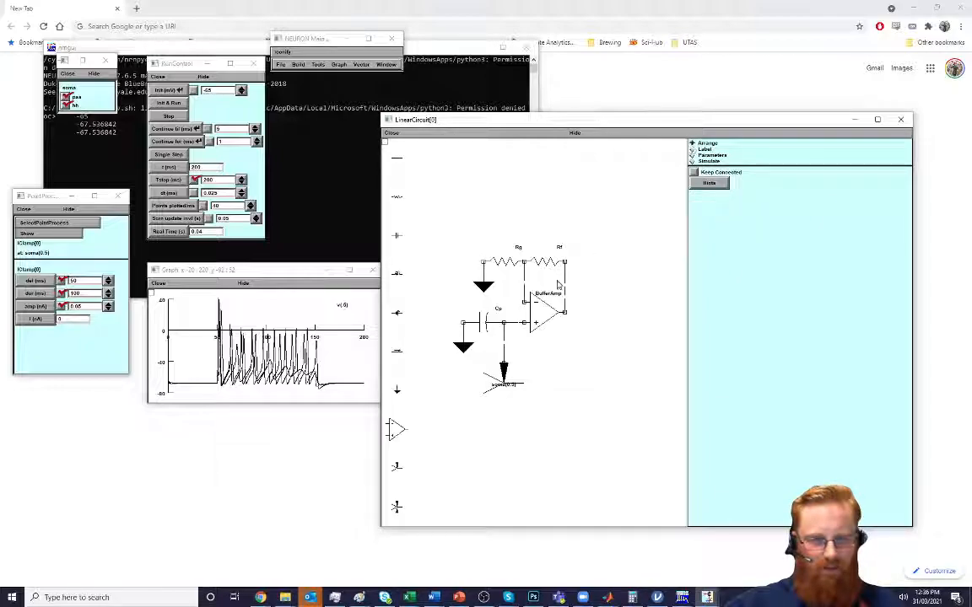